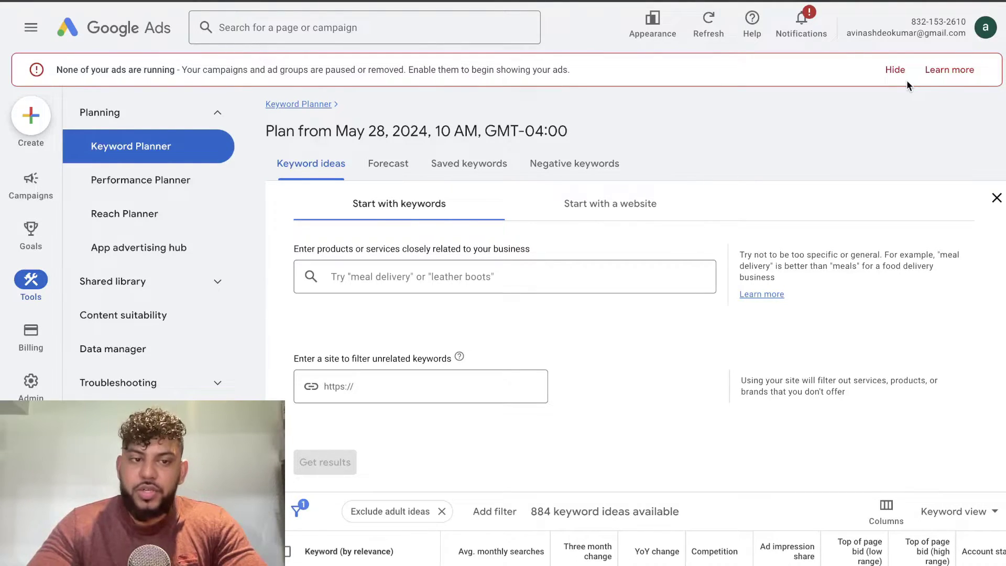
# Step: Hide the 'None of your ads are running' banner and dismiss the tax info notice
pyautogui.click(896, 70)
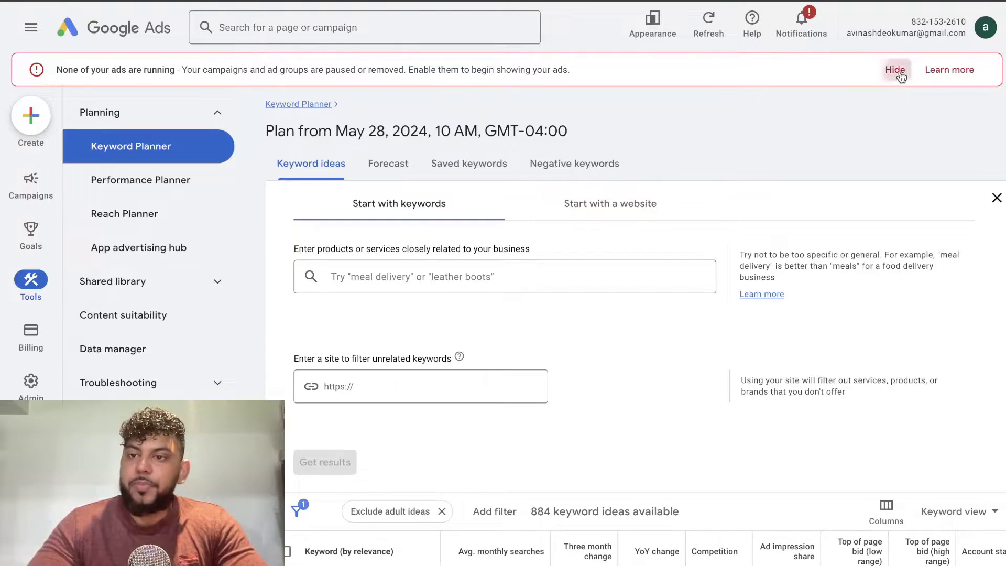
pyautogui.click(797, 62)
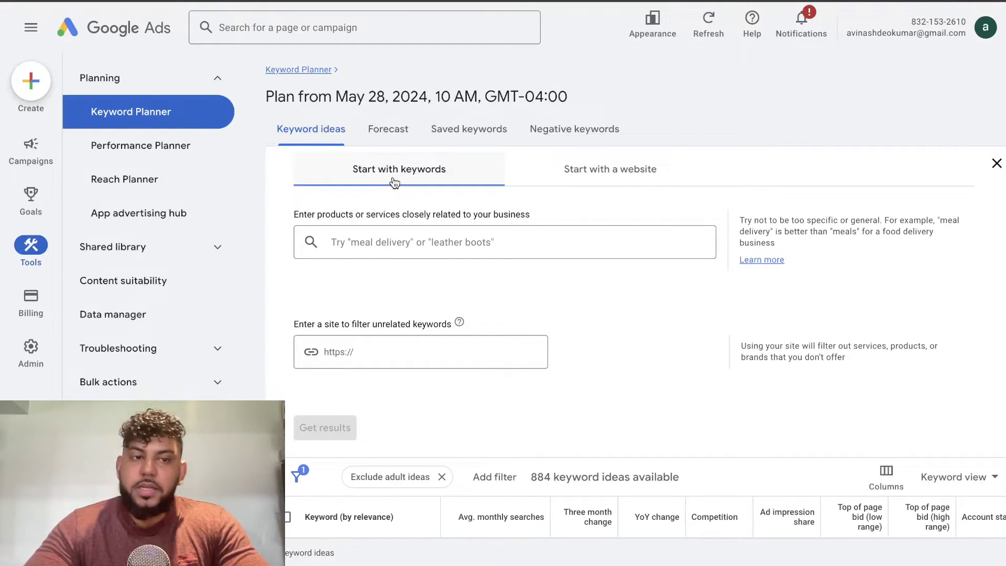
pyautogui.click(437, 247)
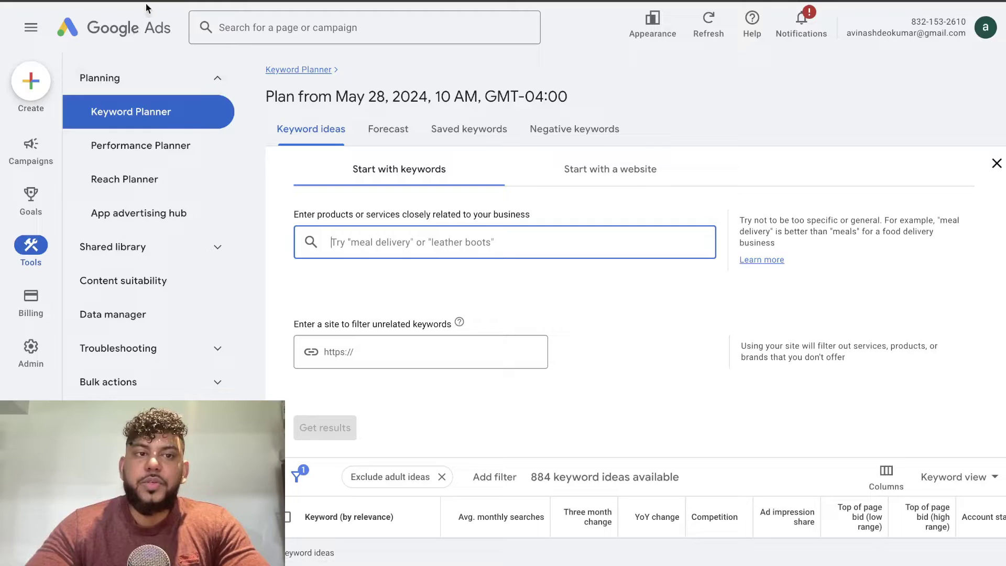
pyautogui.click(127, 82)
pyautogui.click(128, 84)
# Step: Discover new keyword ideas for the seed term 'mortgage' in Canada
pyautogui.click(134, 128)
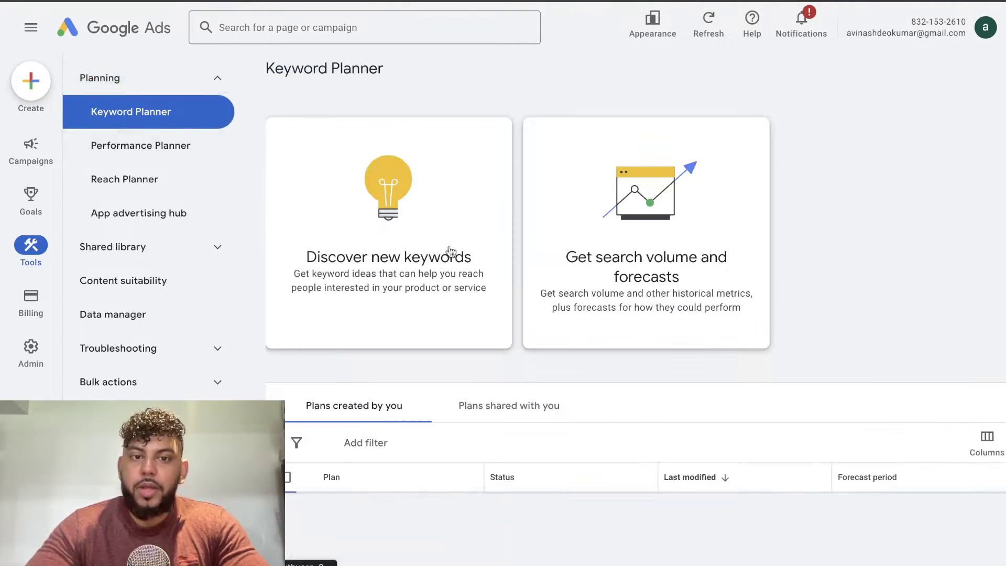
pyautogui.click(403, 259)
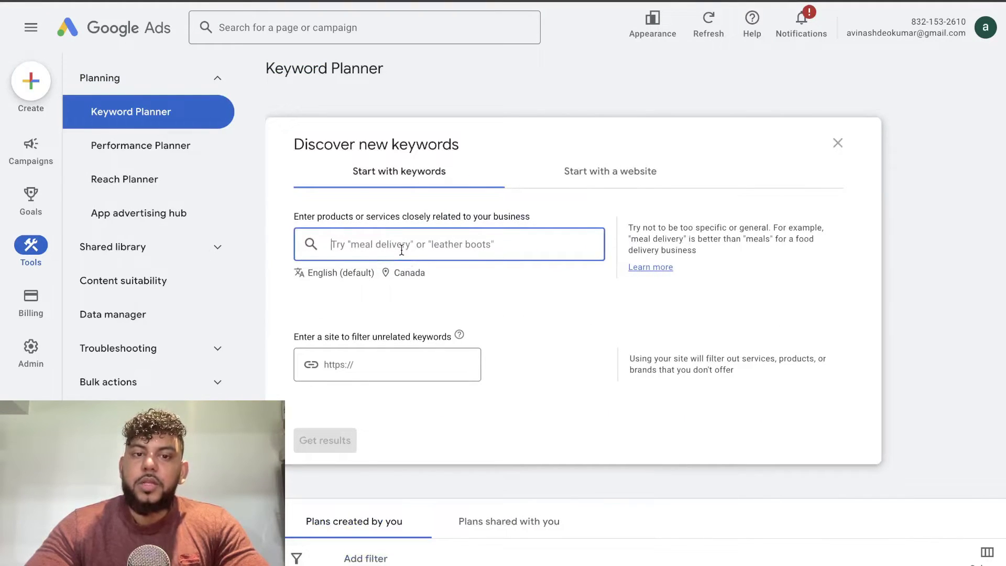
pyautogui.write('mort')
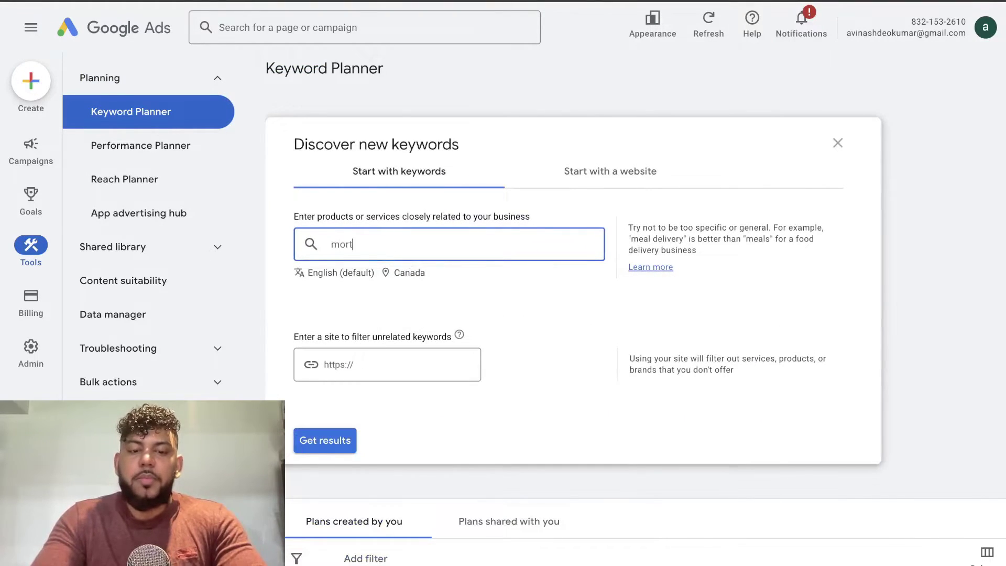
pyautogui.write('gage')
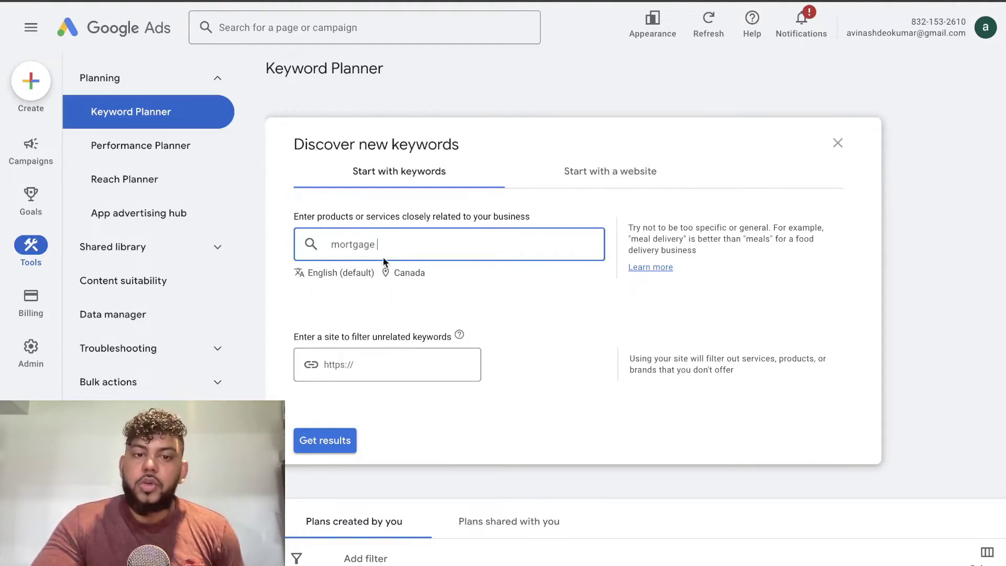
pyautogui.click(330, 442)
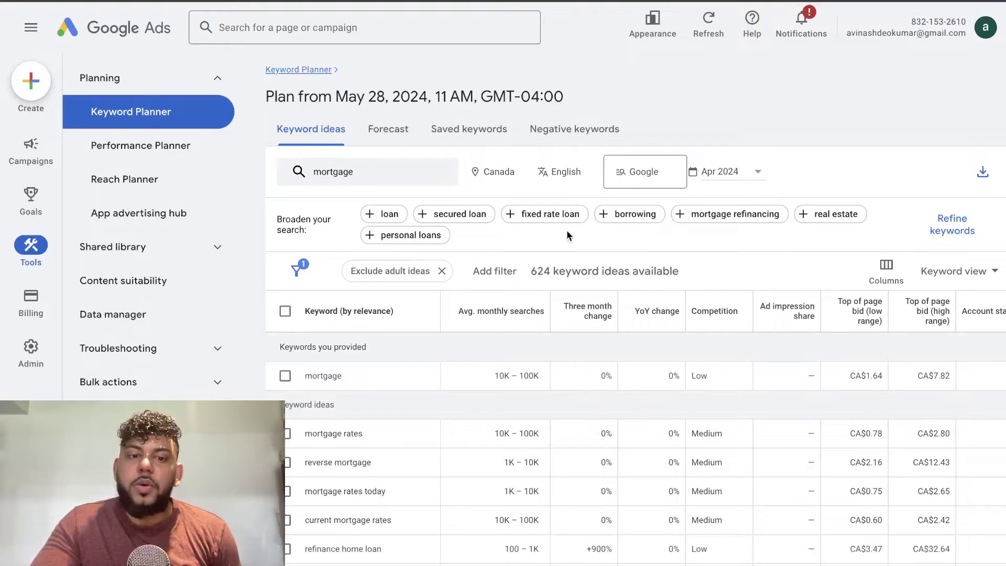
# Step: Widen the Keyword column slightly and check the Three month change tooltip in the mortgage ideas
pyautogui.scroll(-3, 553, 335)
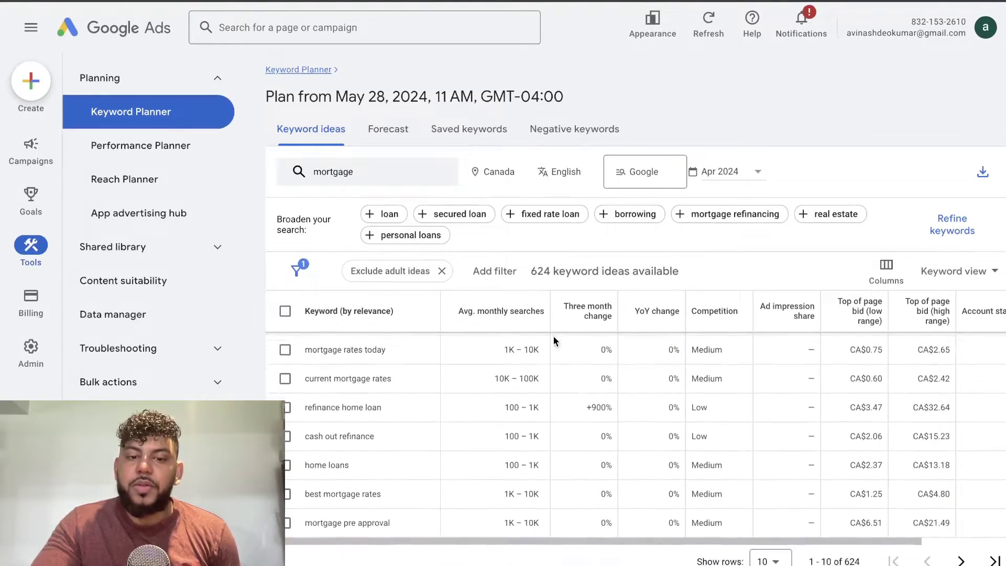
pyautogui.scroll(3, 553, 335)
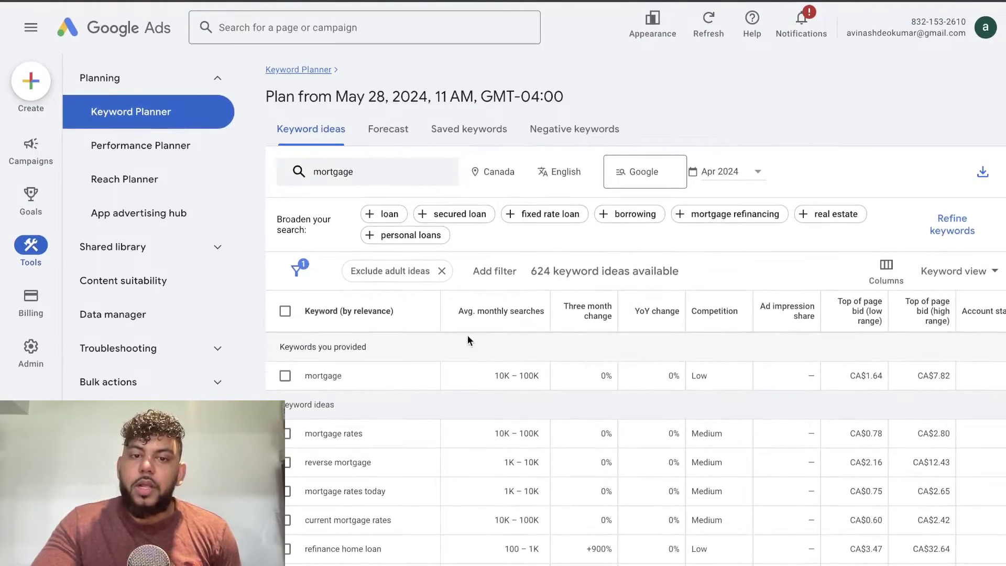
pyautogui.moveTo(446, 307)
pyautogui.mouseDown()
pyautogui.moveTo(402, 310)
pyautogui.moveTo(448, 311)
pyautogui.mouseUp()
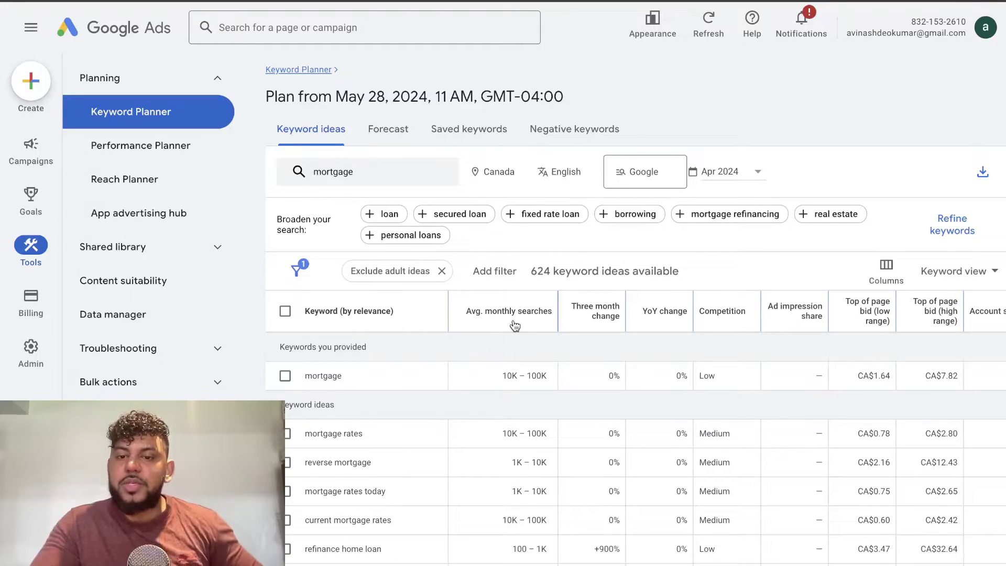
pyautogui.moveTo(605, 317)
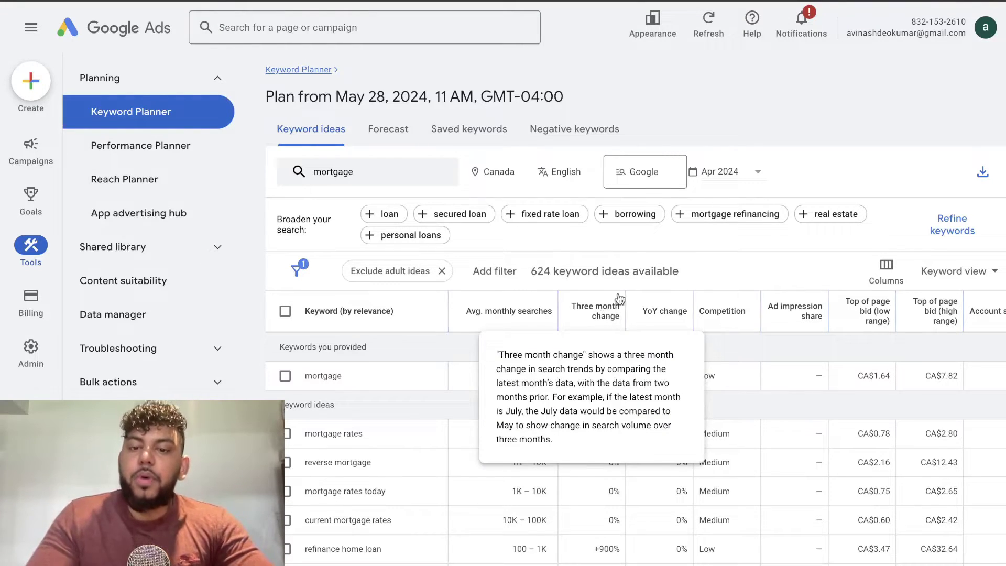
pyautogui.scroll(-2, 580, 406)
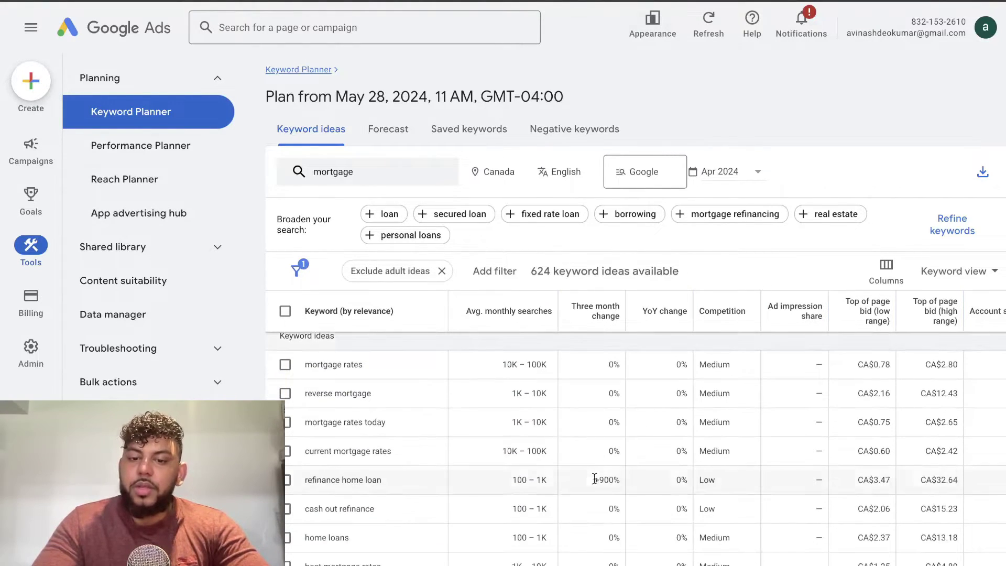
pyautogui.scroll(2, 598, 479)
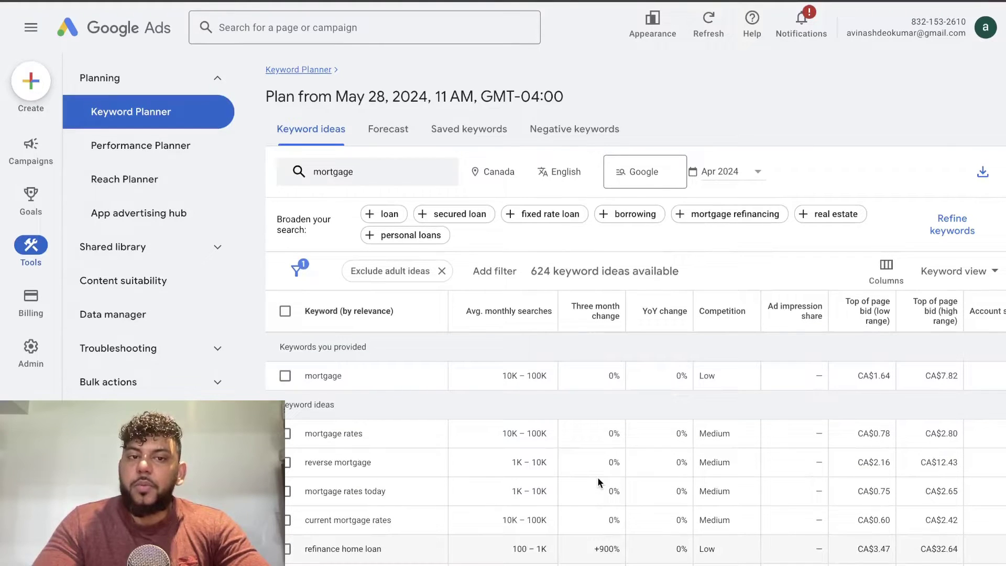
pyautogui.scroll(-3, 601, 482)
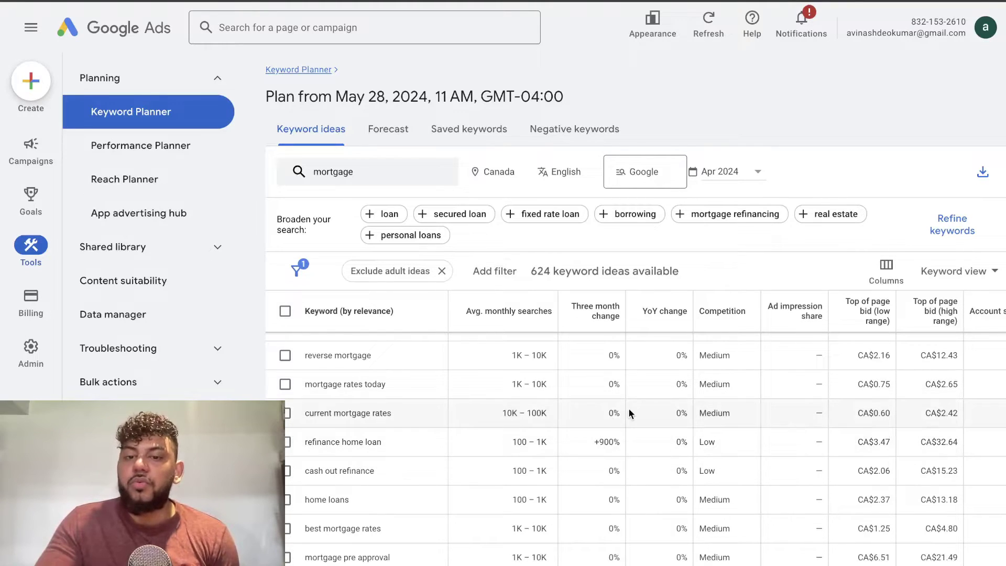
pyautogui.scroll(-1, 672, 387)
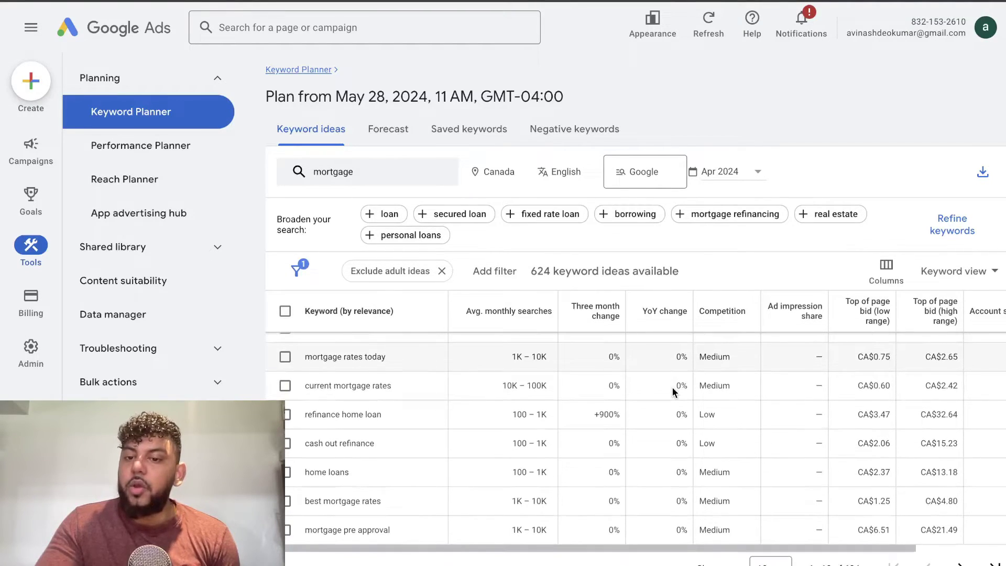
pyautogui.scroll(3, 671, 388)
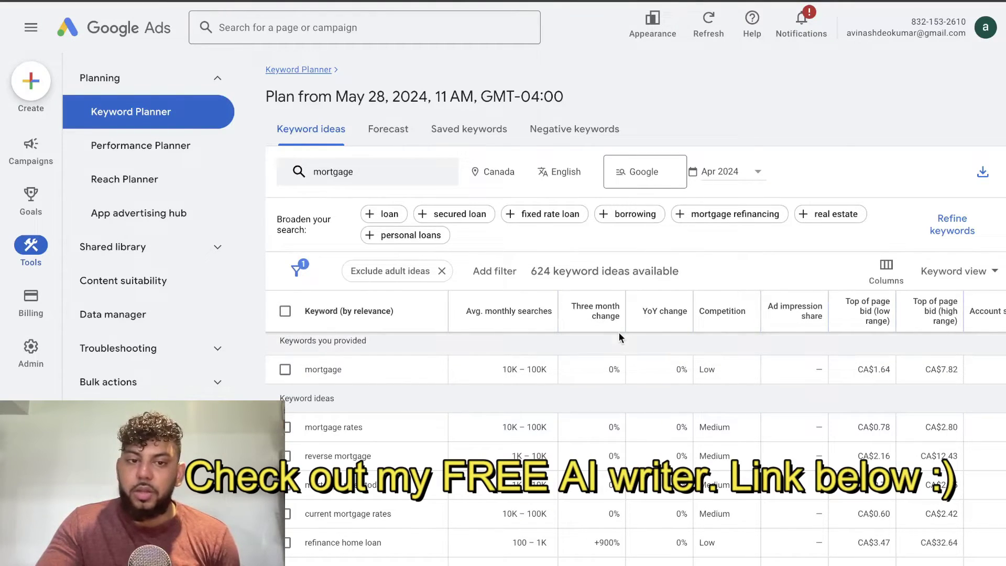
pyautogui.scroll(1, 577, 358)
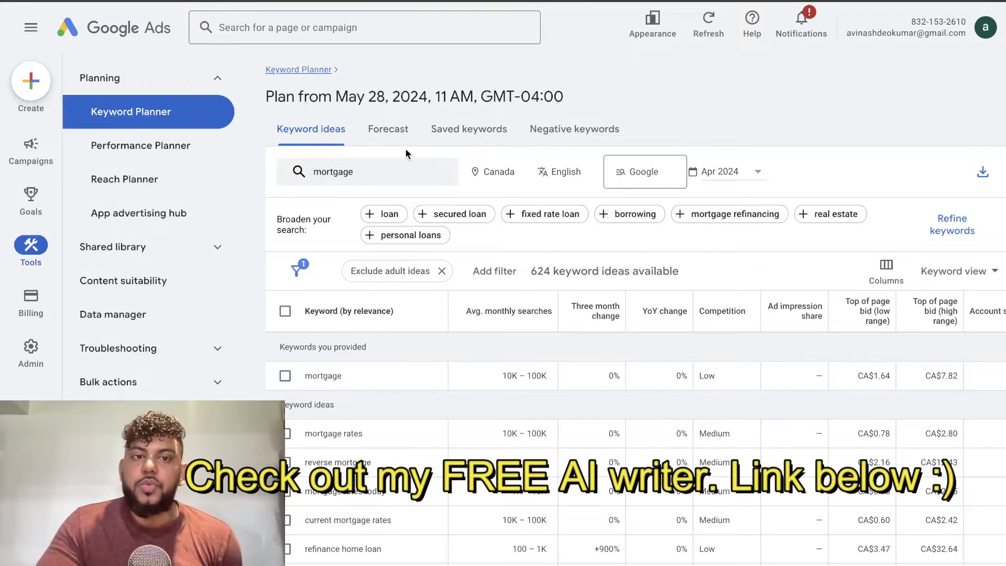
pyautogui.click(489, 172)
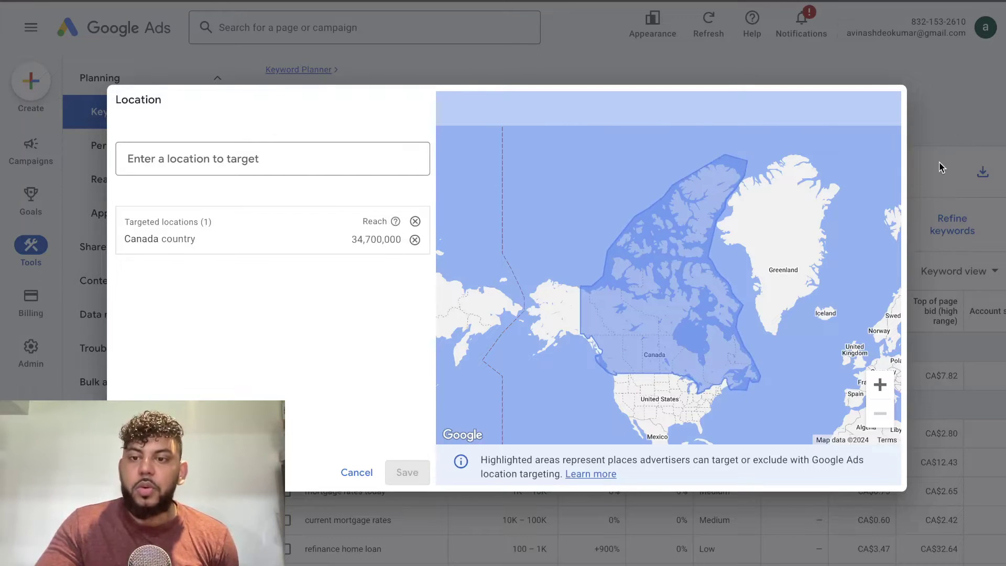
pyautogui.click(359, 473)
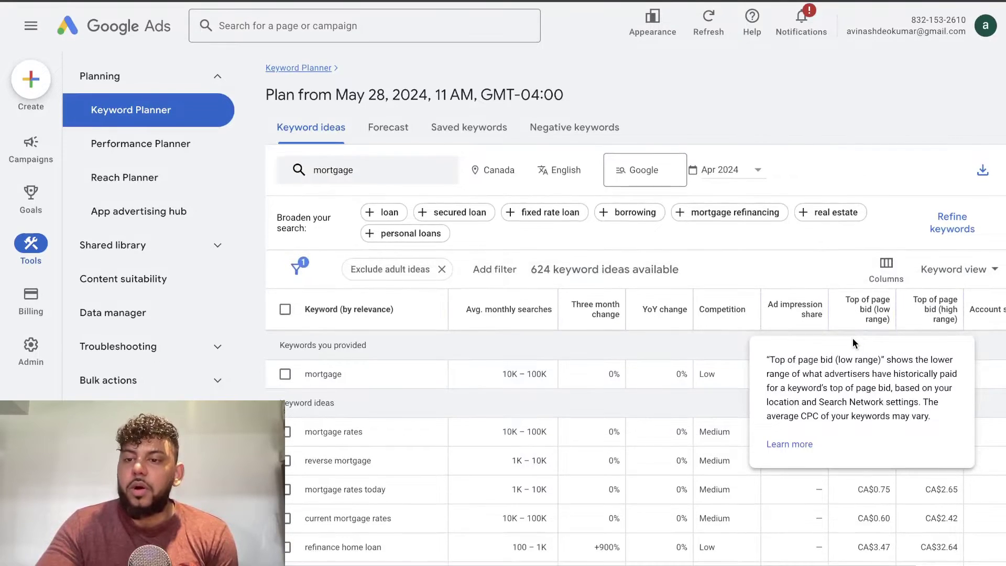
pyautogui.click(903, 273)
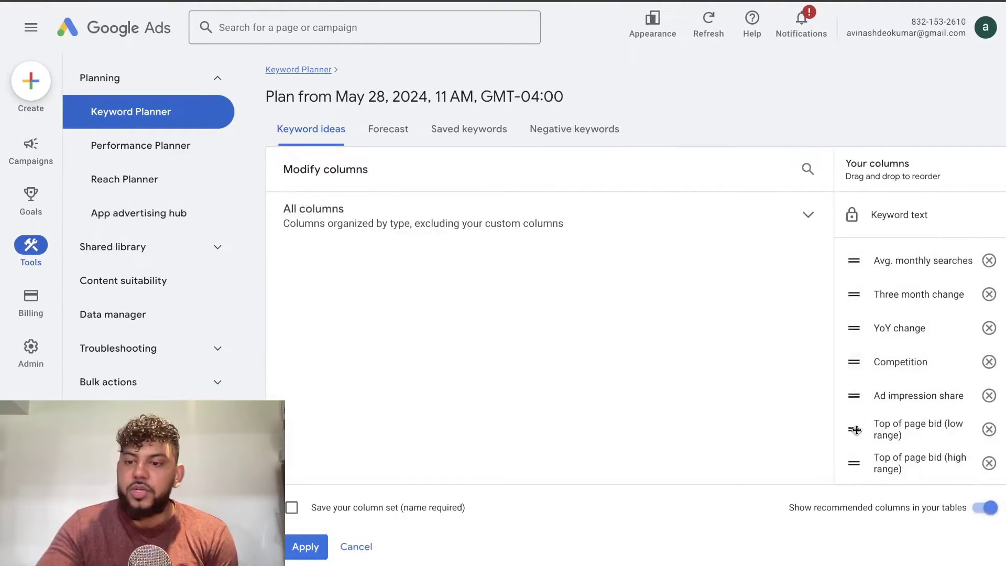
pyautogui.scroll(-1, 932, 455)
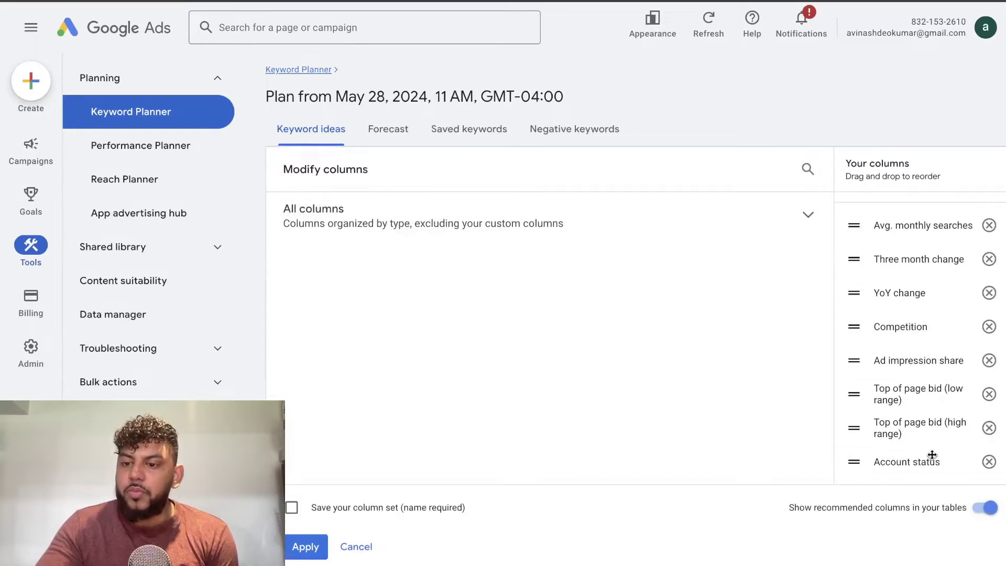
pyautogui.scroll(1, 987, 461)
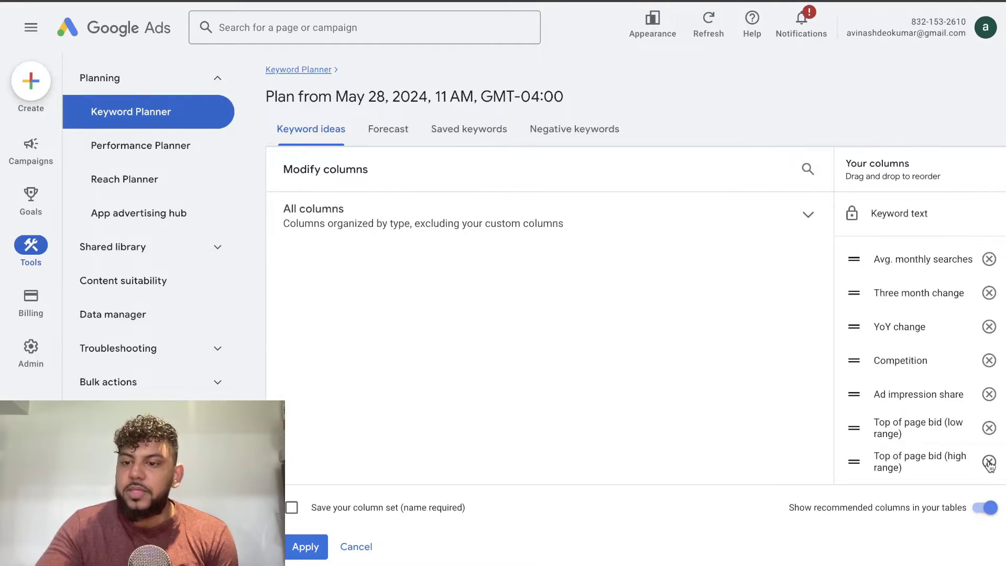
pyautogui.click(313, 542)
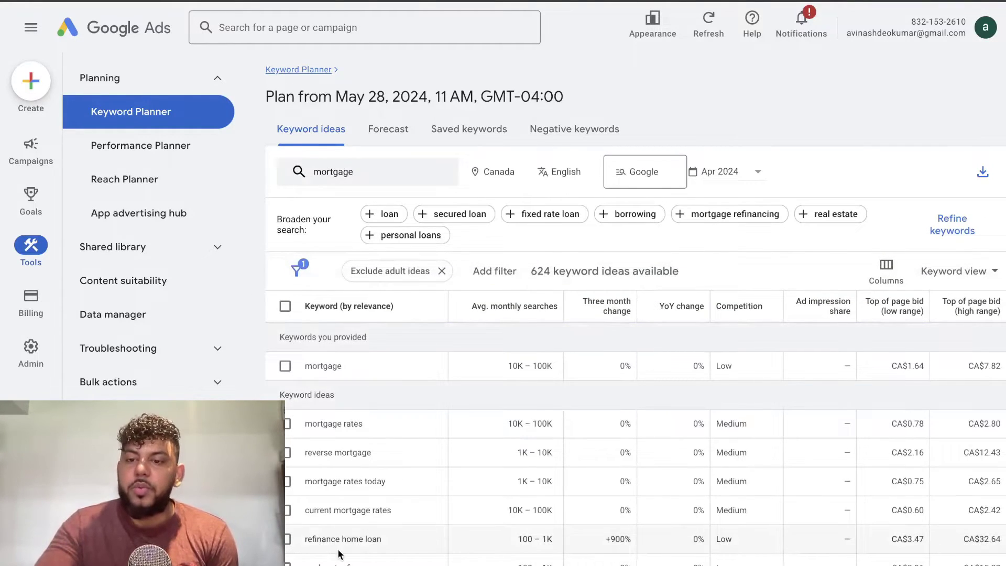
pyautogui.click(956, 273)
# Step: Set the keyword ideas date range to the last 24 months
pyautogui.click(884, 265)
pyautogui.click(662, 377)
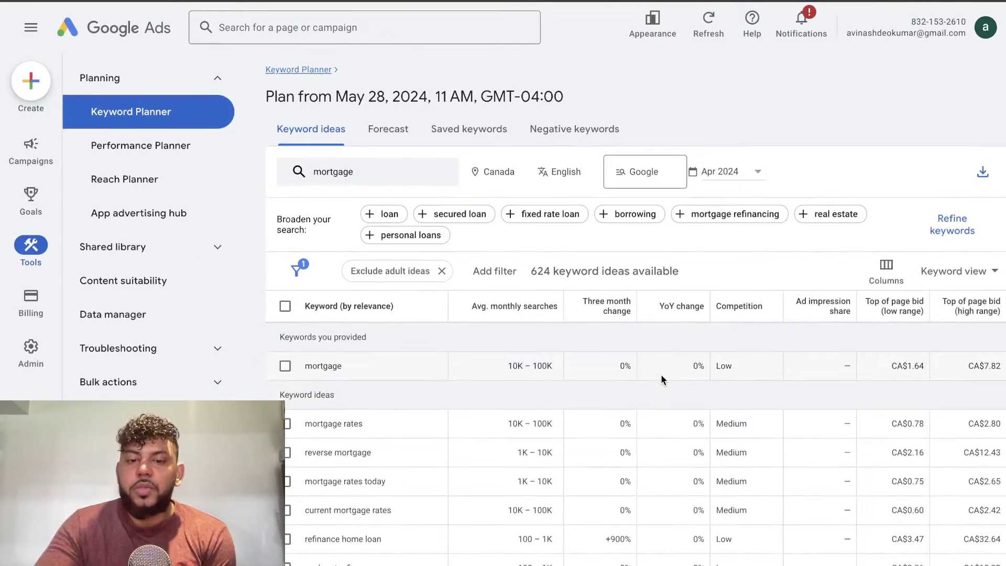
pyautogui.click(719, 174)
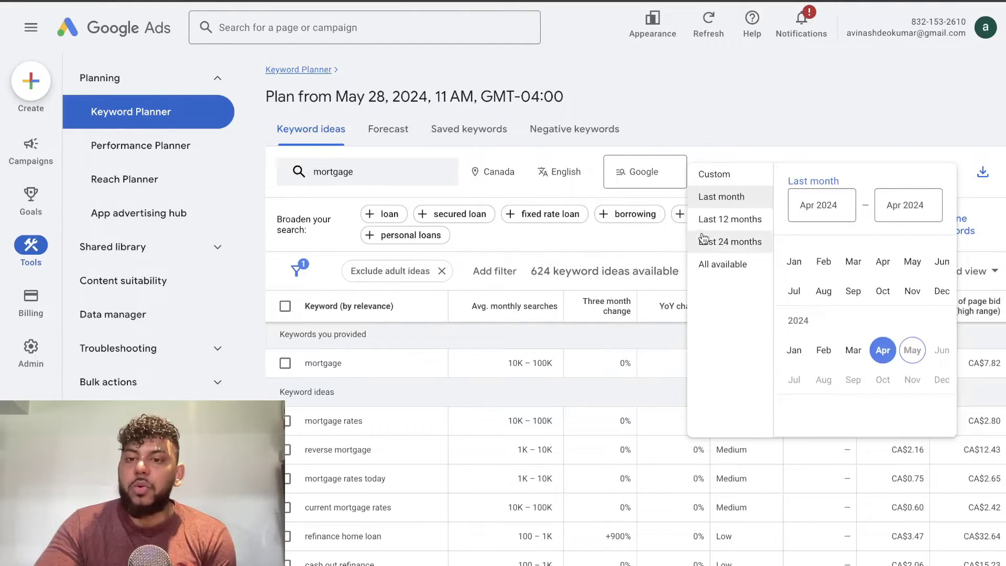
pyautogui.click(733, 247)
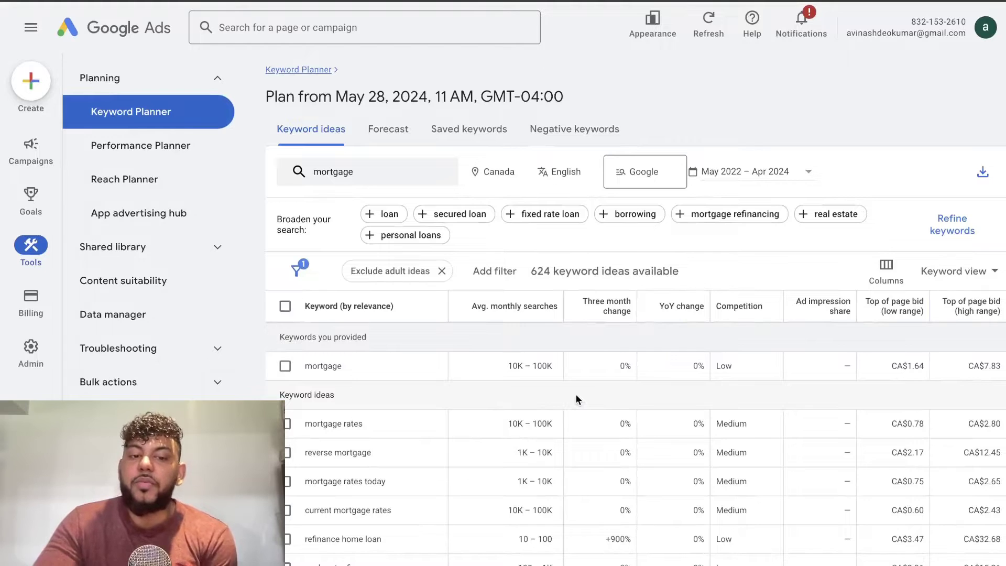
# Step: Page through the mortgage keyword ideas up to ideas 31-40 of 624
pyautogui.scroll(-3, 575, 399)
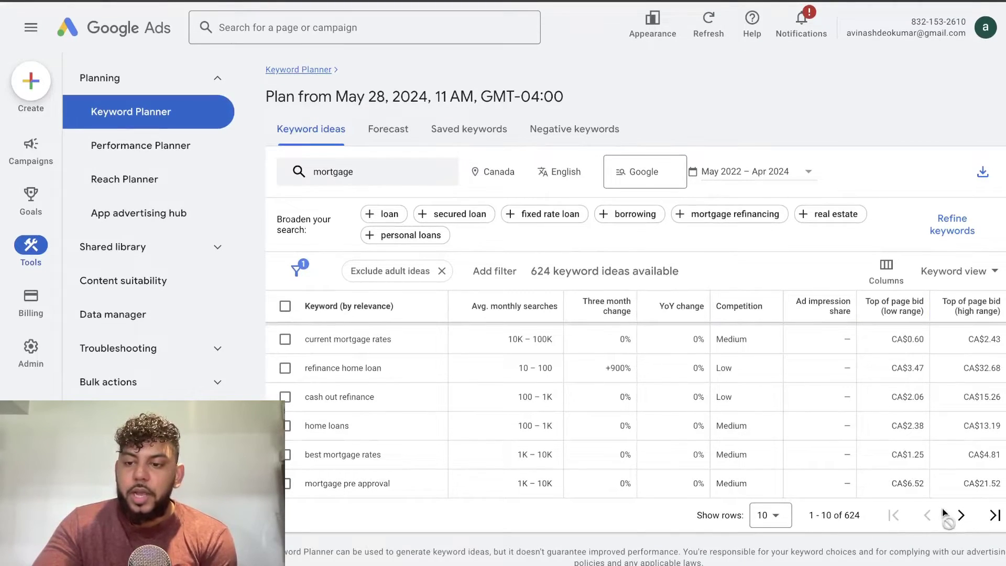
pyautogui.click(961, 514)
pyautogui.scroll(-3, 739, 415)
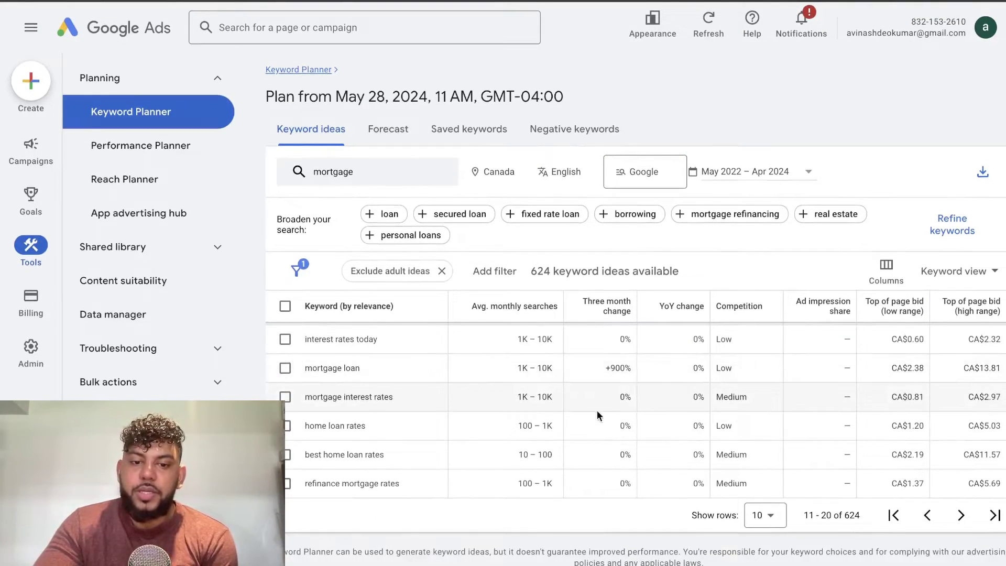
pyautogui.scroll(3, 597, 415)
pyautogui.scroll(1, 505, 431)
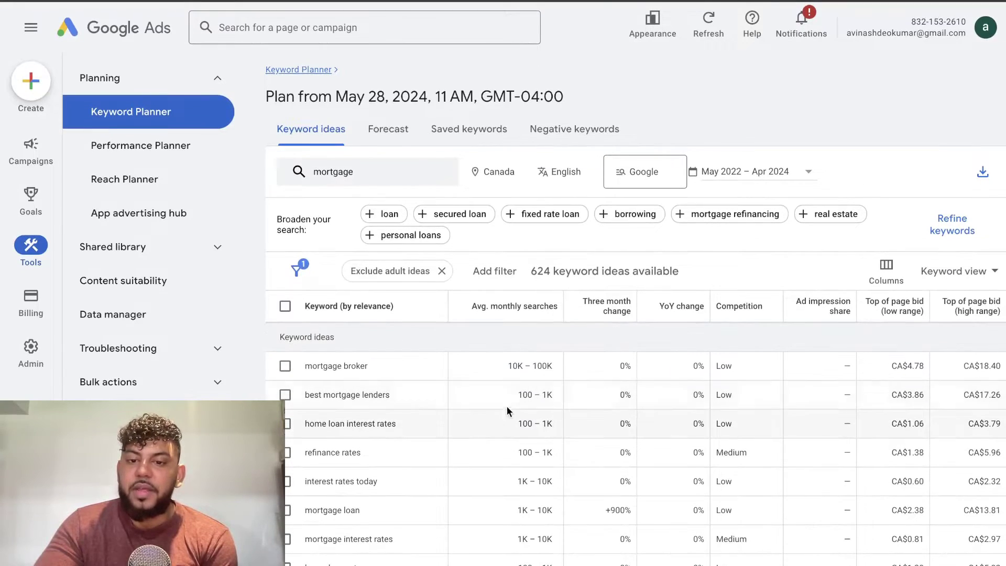
pyautogui.scroll(-3, 510, 407)
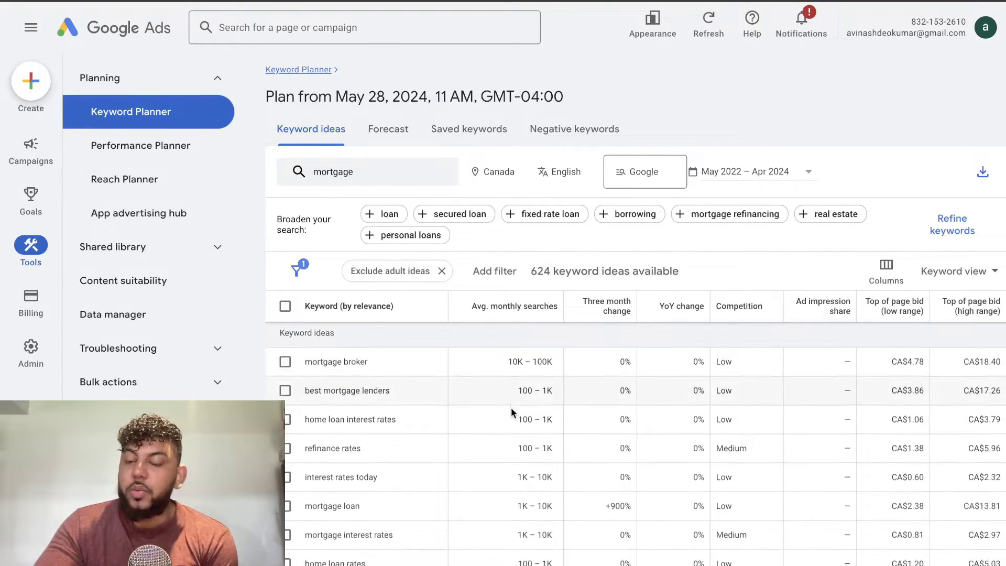
pyautogui.scroll(-1, 511, 407)
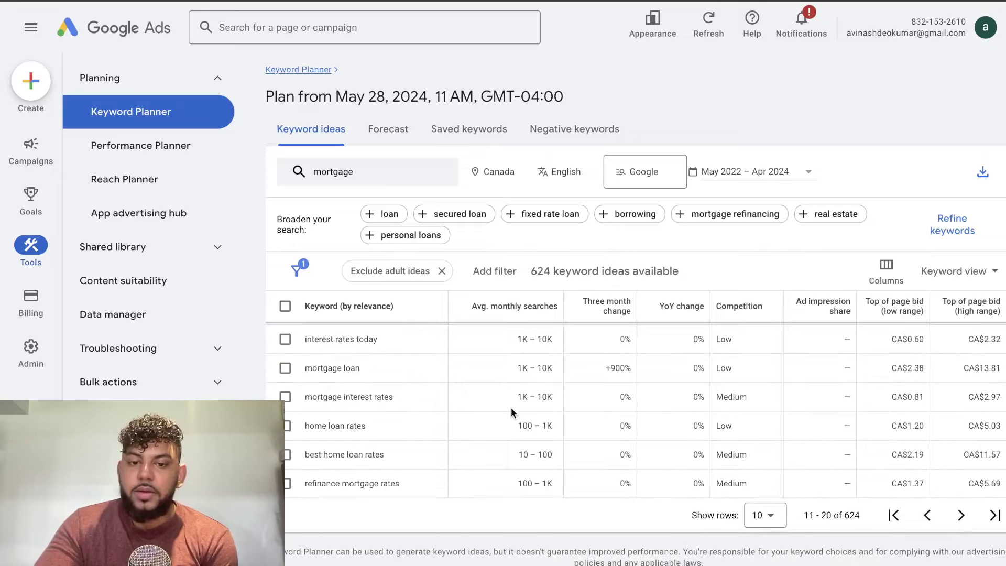
pyautogui.scroll(4, 511, 407)
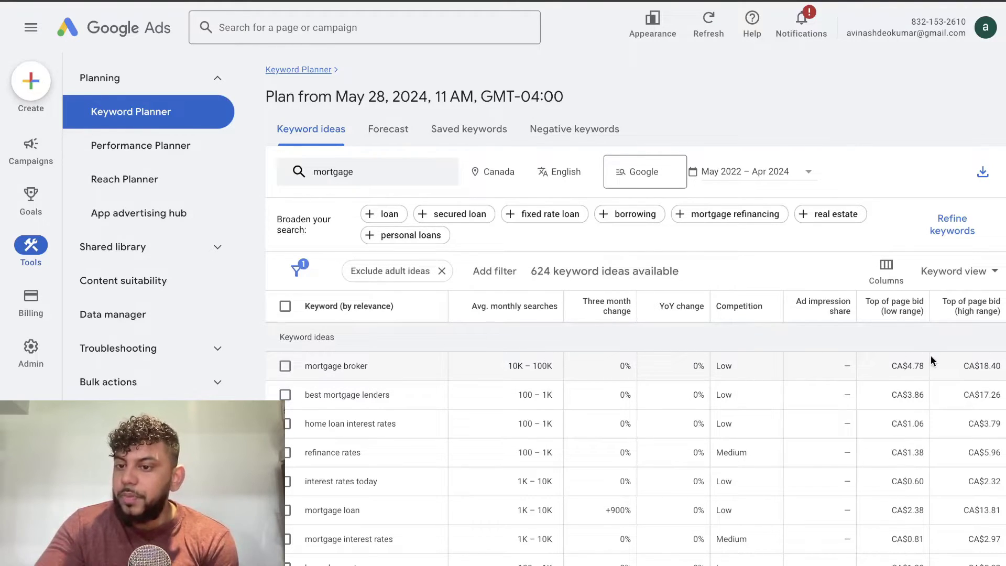
pyautogui.scroll(-3, 963, 385)
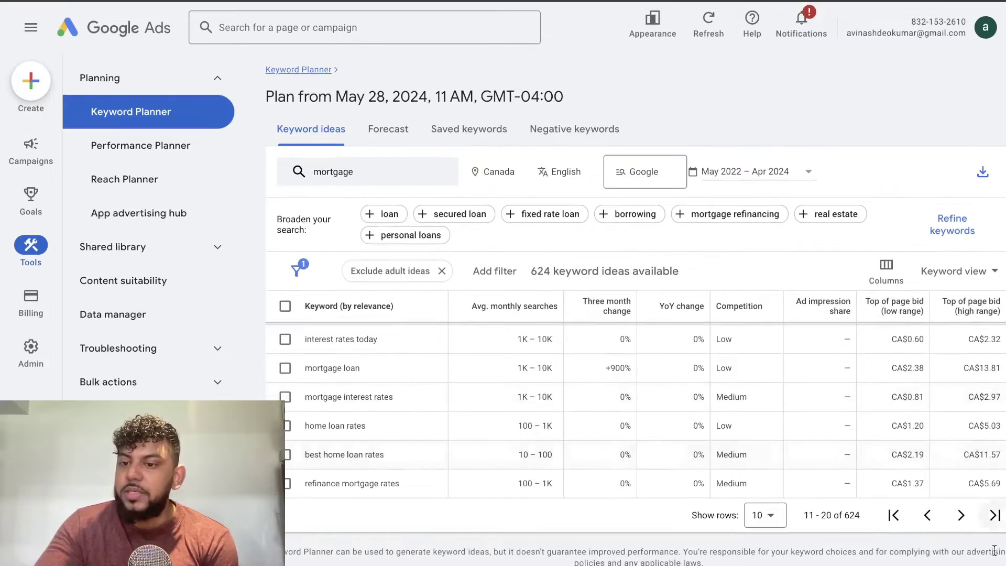
pyautogui.click(961, 515)
pyautogui.scroll(-1, 766, 461)
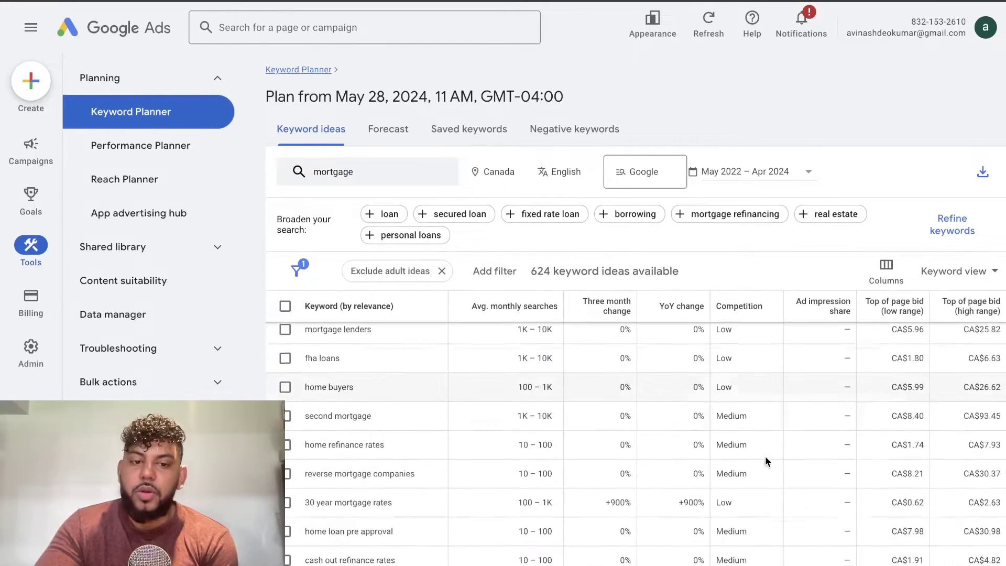
pyautogui.scroll(2, 766, 461)
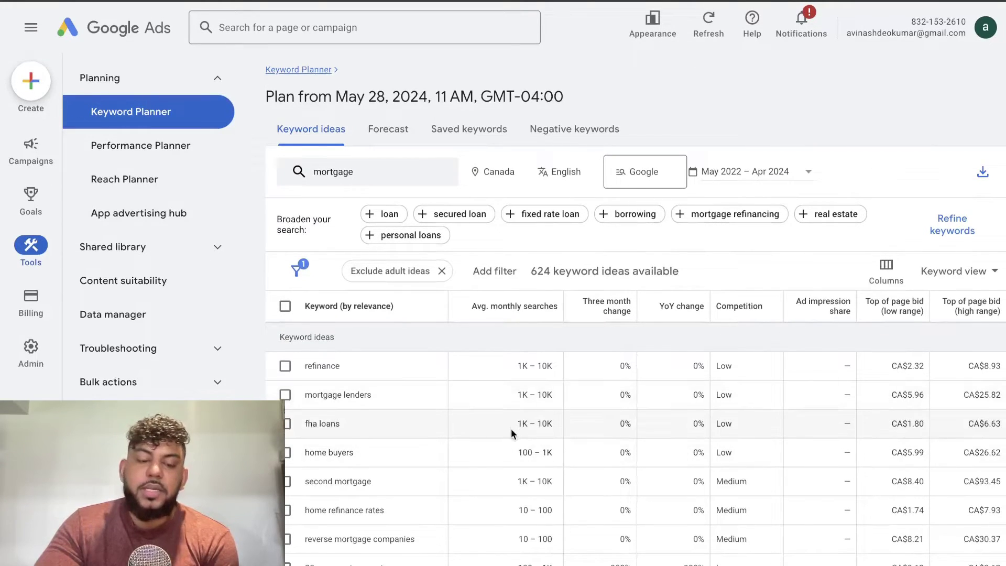
pyautogui.scroll(-3, 511, 433)
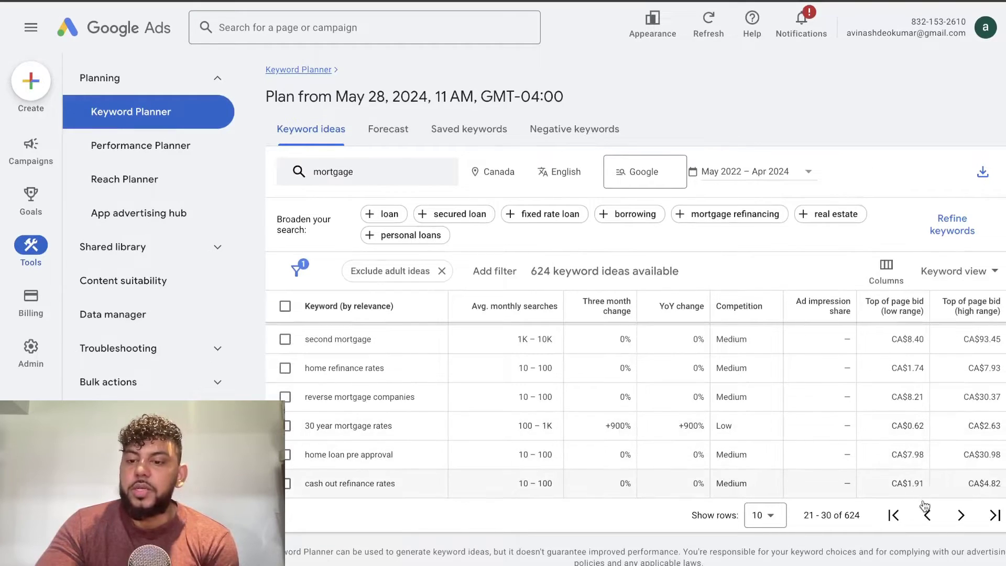
pyautogui.click(961, 516)
pyautogui.scroll(-3, 599, 393)
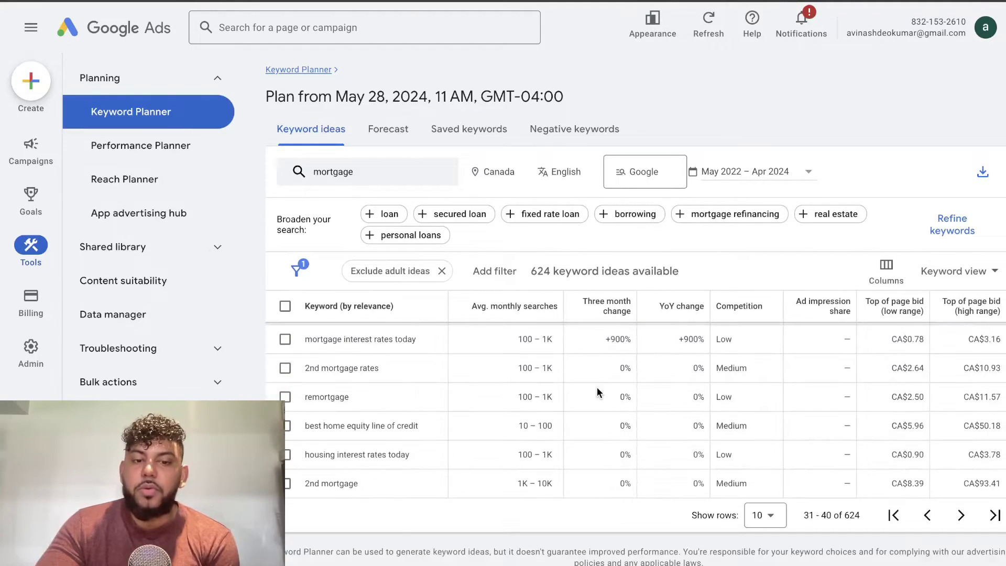
pyautogui.scroll(3, 599, 393)
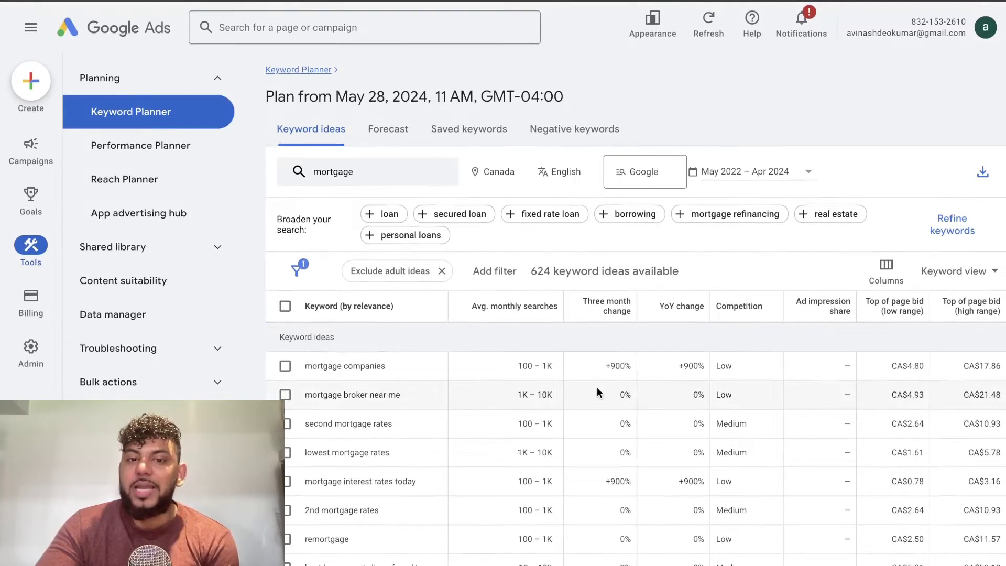
# Step: Limit the keyword data date range to last month (Apr 2024)
pyautogui.click(769, 173)
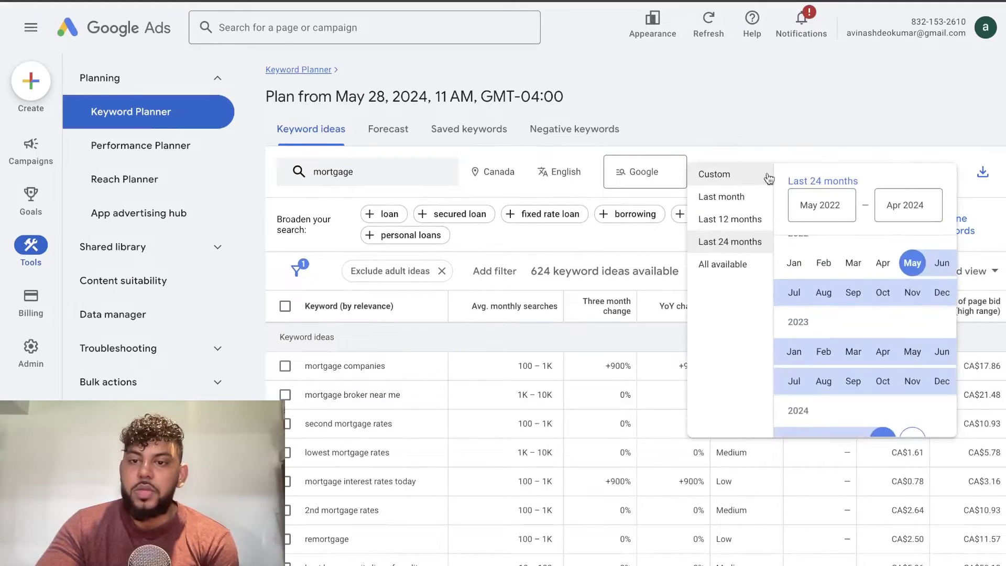
pyautogui.click(736, 202)
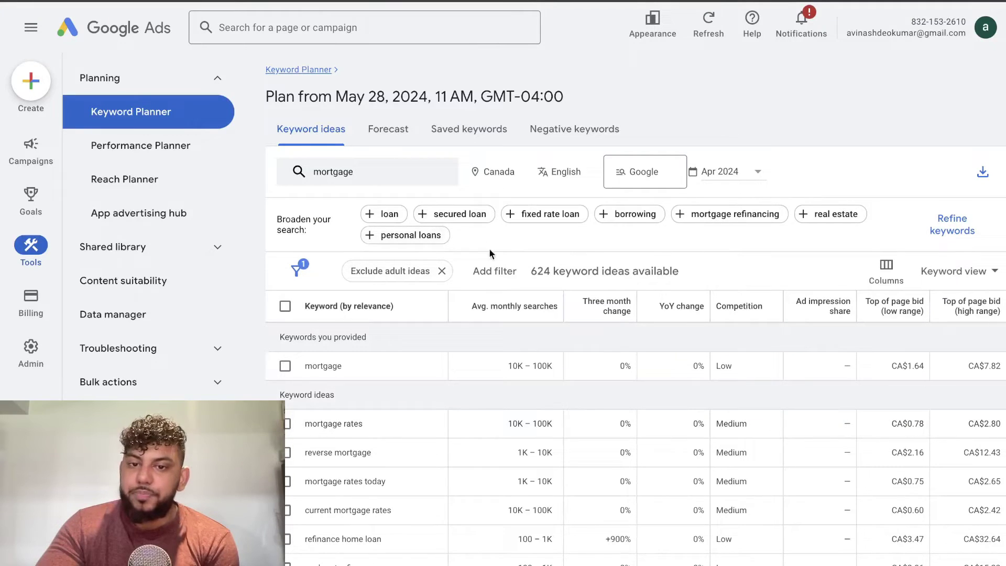
pyautogui.scroll(-1, 468, 380)
pyautogui.scroll(3, 471, 384)
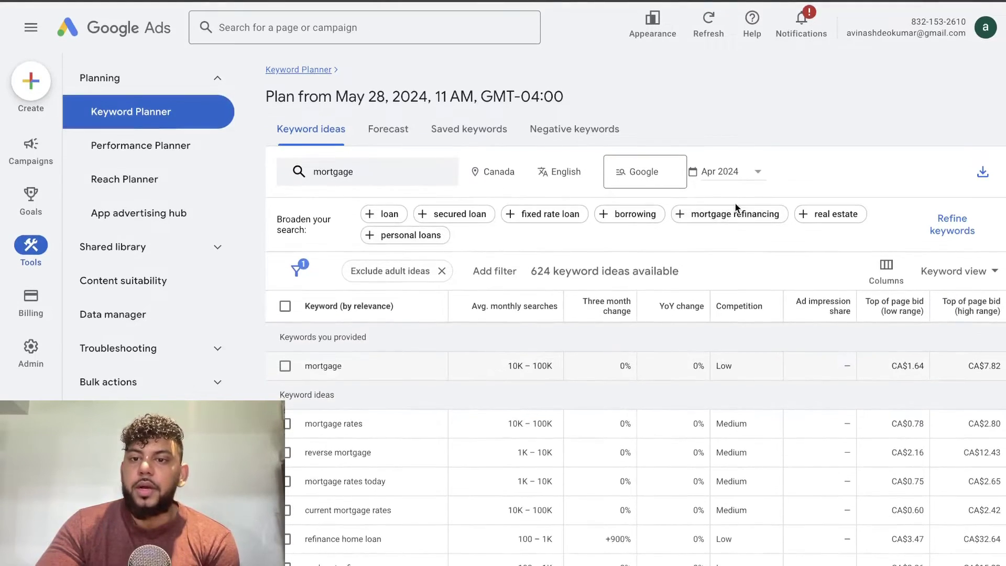
# Step: Add 'fixed rate loan' as a second seed and review the 1,421 resulting ideas
pyautogui.click(561, 214)
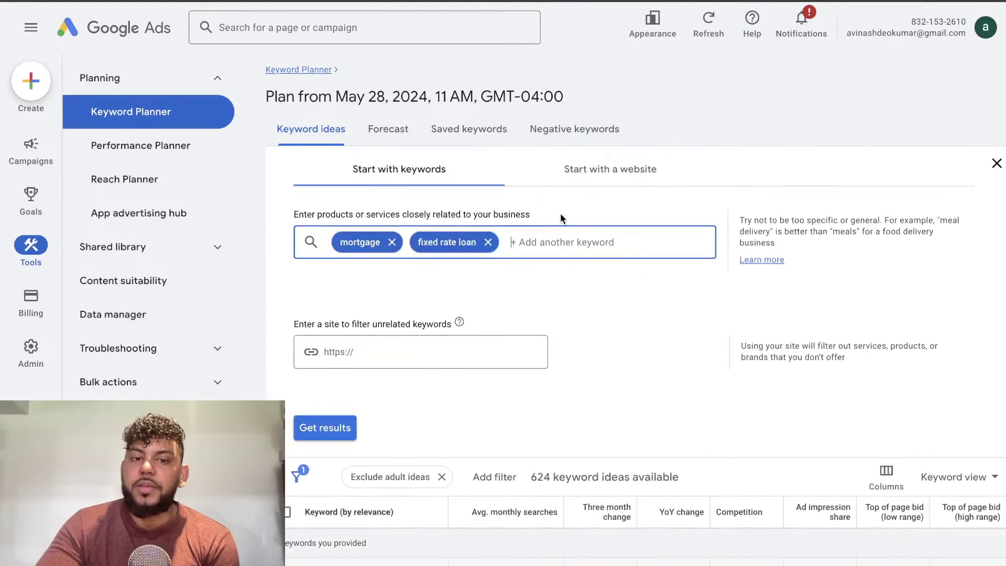
pyautogui.click(324, 489)
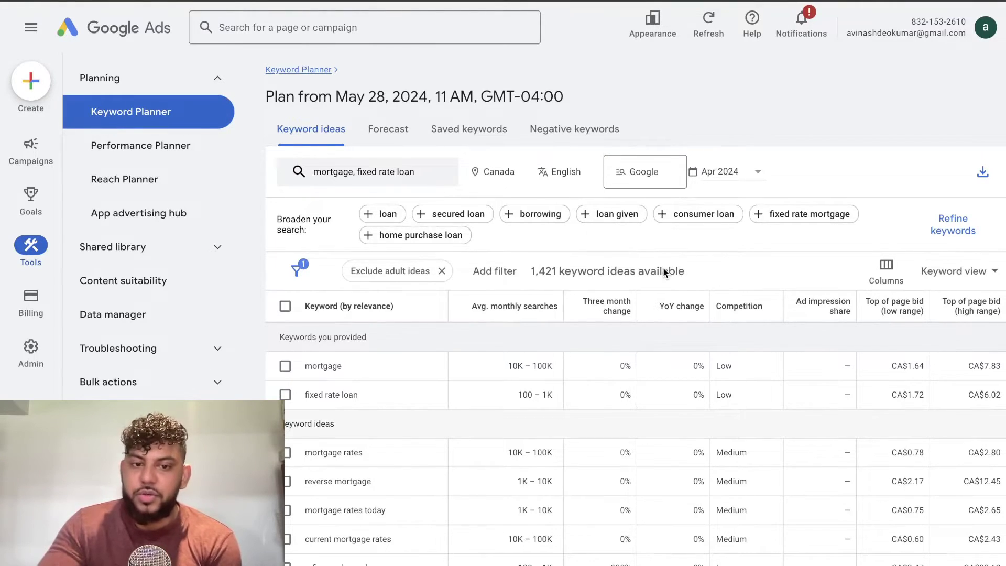
pyautogui.moveTo(521, 313)
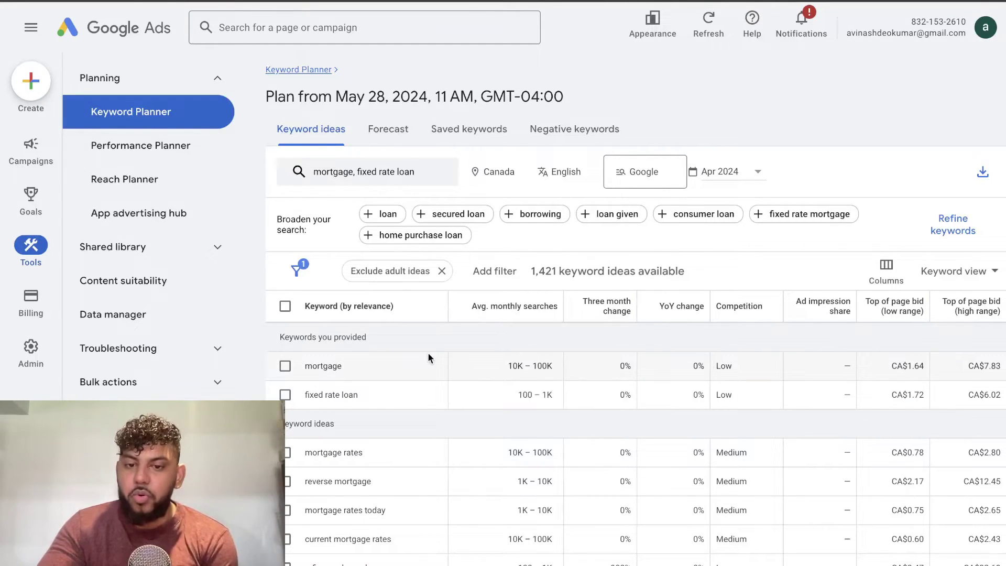
pyautogui.scroll(-1, 428, 358)
pyautogui.scroll(-1, 428, 359)
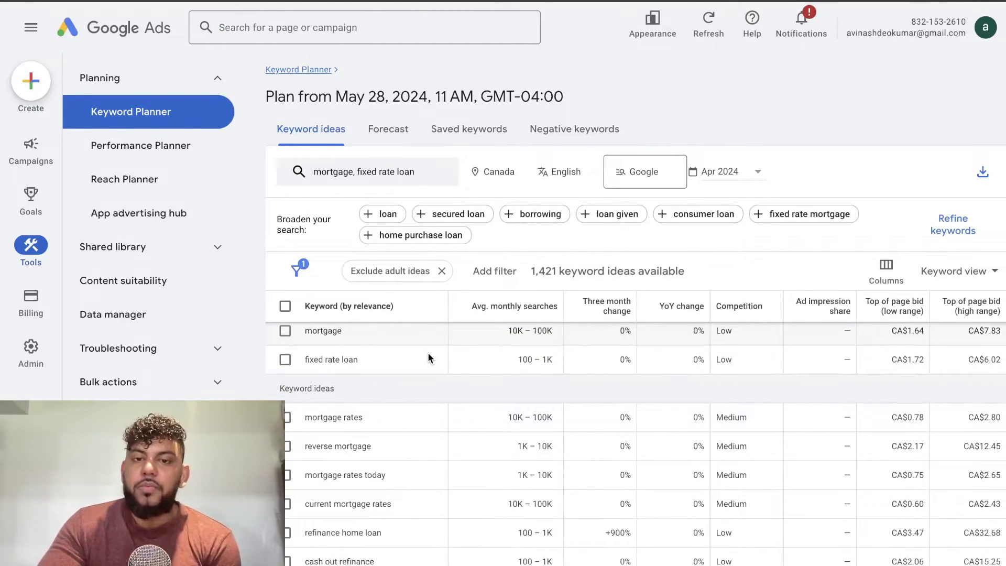
pyautogui.scroll(1, 467, 388)
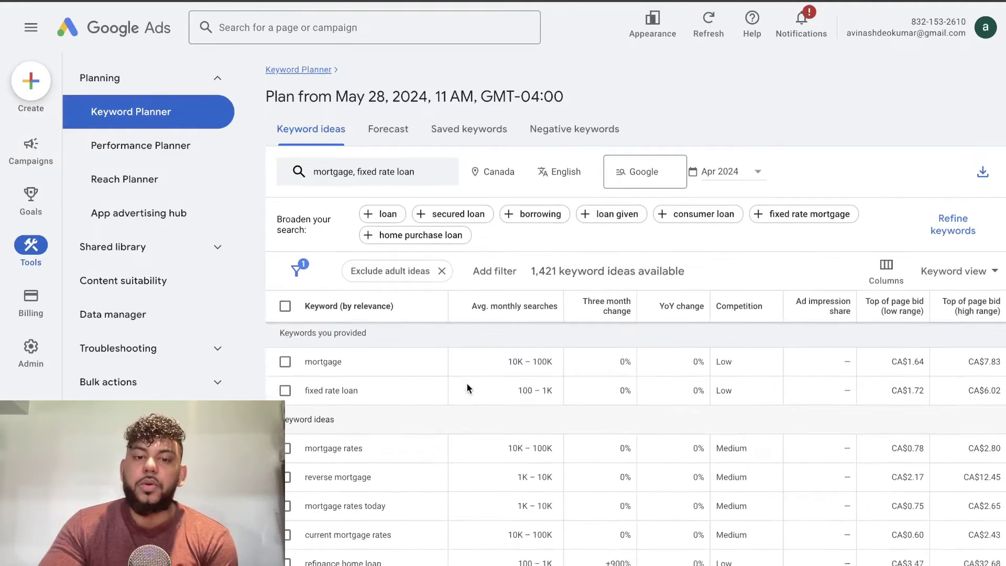
pyautogui.scroll(-3, 468, 388)
pyautogui.scroll(3, 468, 388)
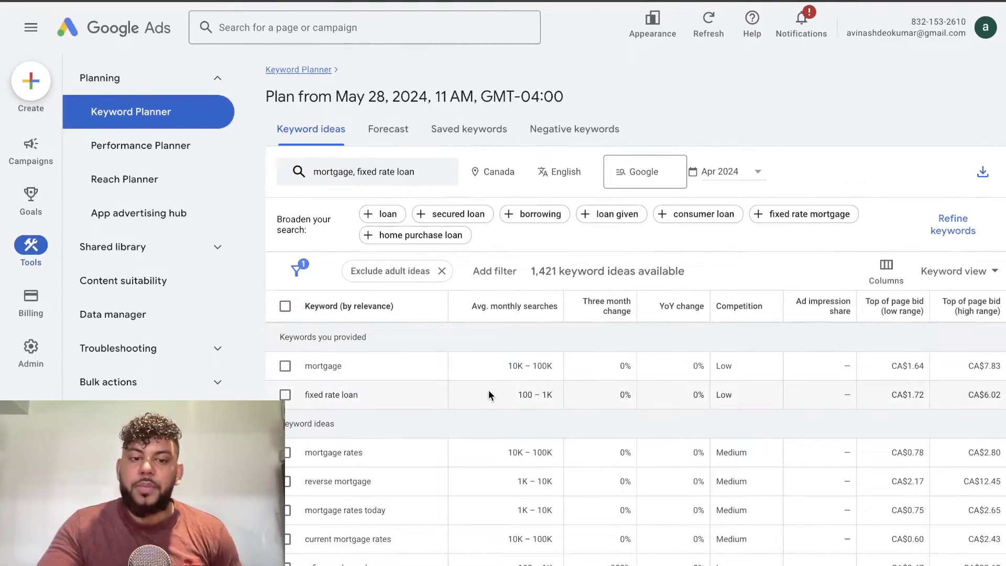
pyautogui.scroll(-2, 489, 394)
pyautogui.scroll(-1, 489, 394)
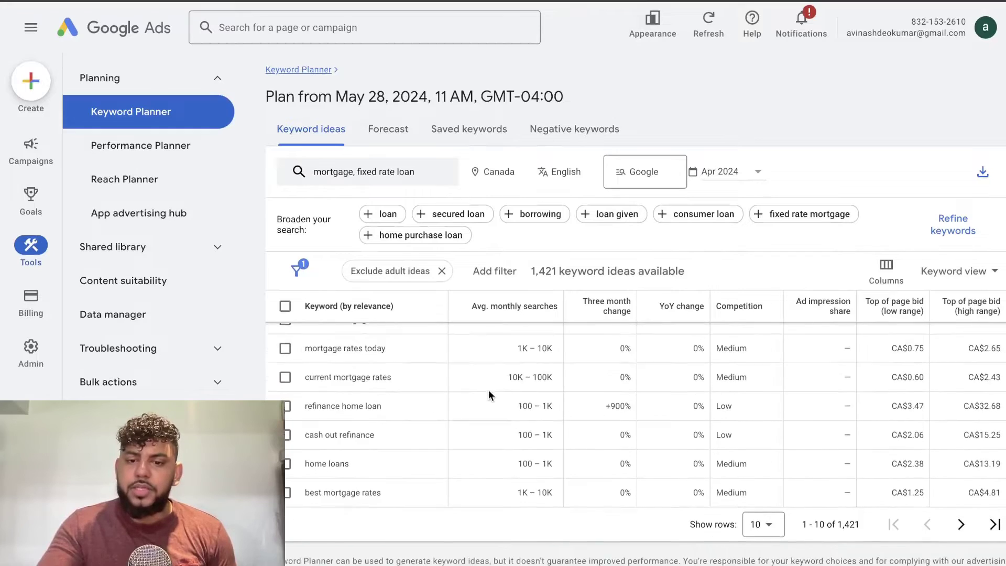
# Step: Tick the 'refinance home loan' idea and highlight its keyword text
pyautogui.click(304, 406)
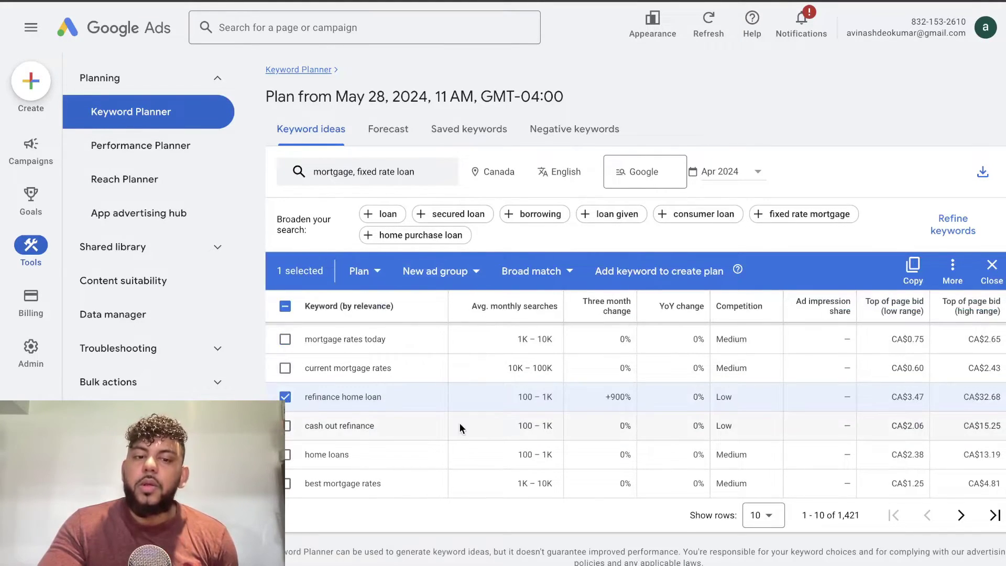
pyautogui.moveTo(388, 397); pyautogui.dragTo(301, 397)
pyautogui.hotkey('ctrl', 'c')
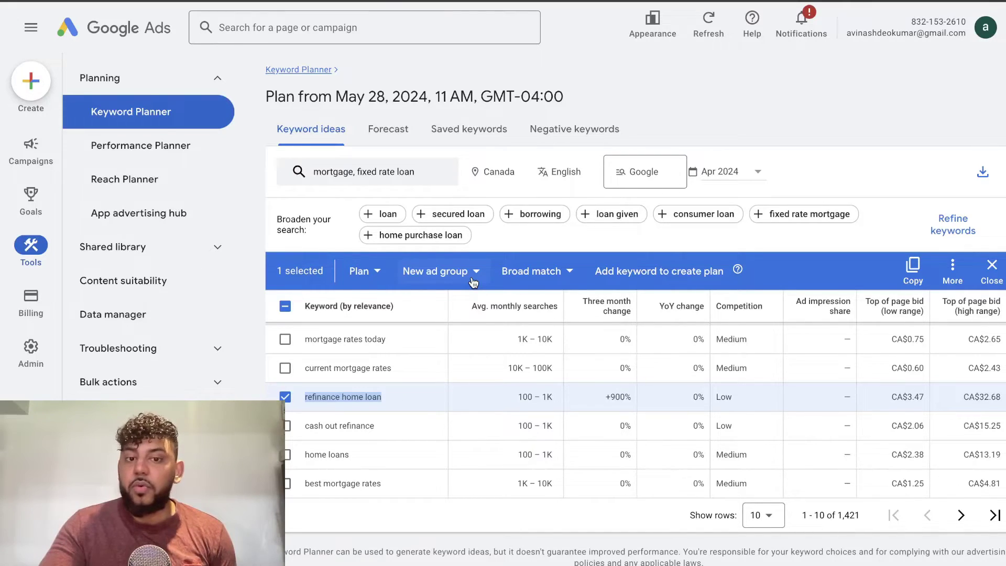
# Step: Load the Ahrefs website in a new browser tab and go to its free SEO tools page
pyautogui.hotkey('ctrl', 't')
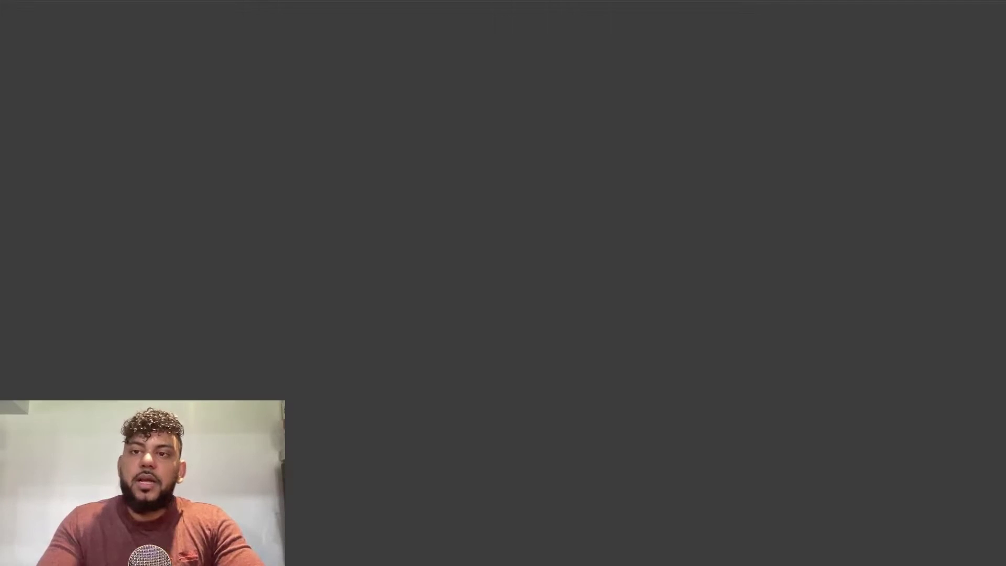
pyautogui.write('ahr')
pyautogui.press('Return')
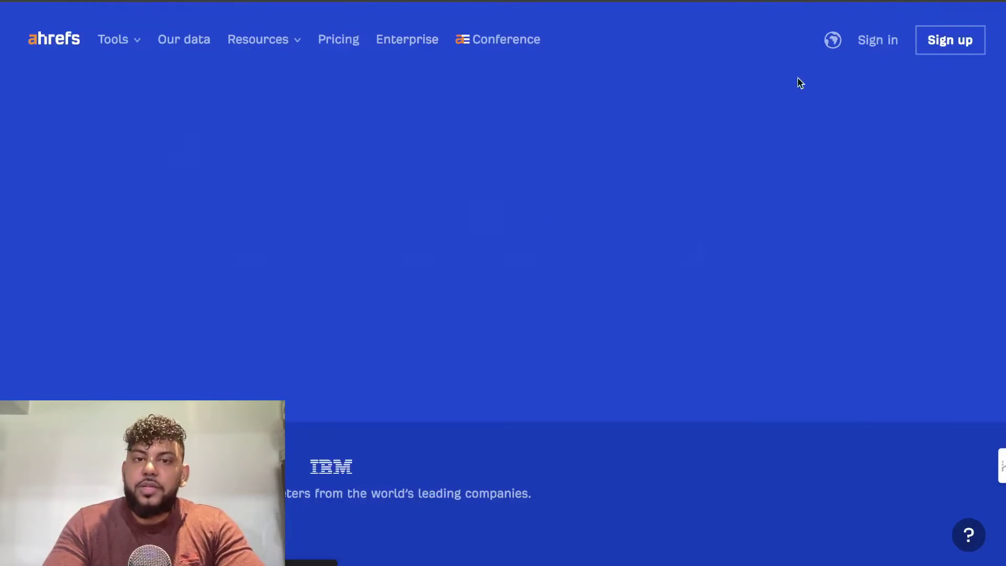
pyautogui.scroll(-15, 710, 136)
pyautogui.scroll(-15, 711, 138)
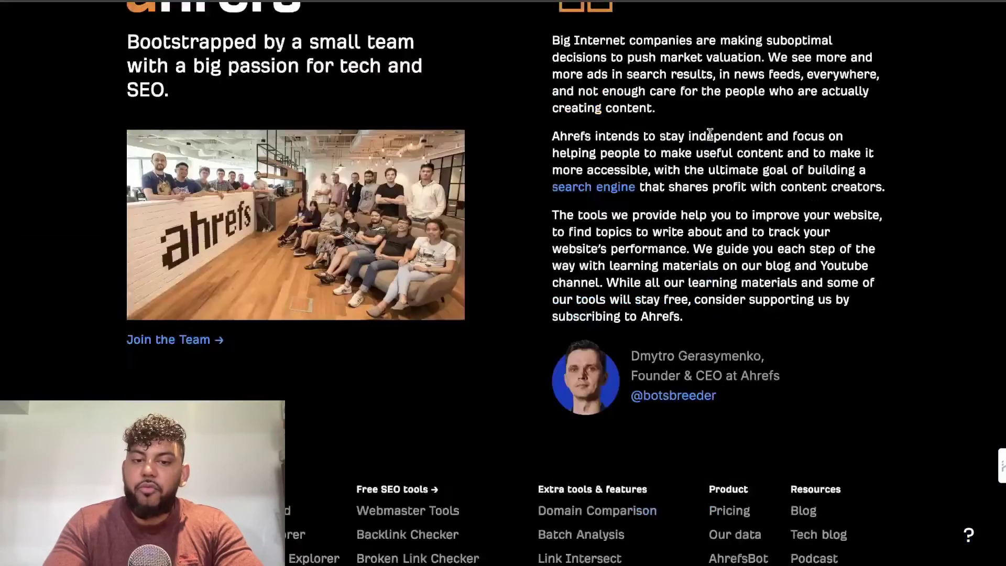
pyautogui.scroll(3, 465, 247)
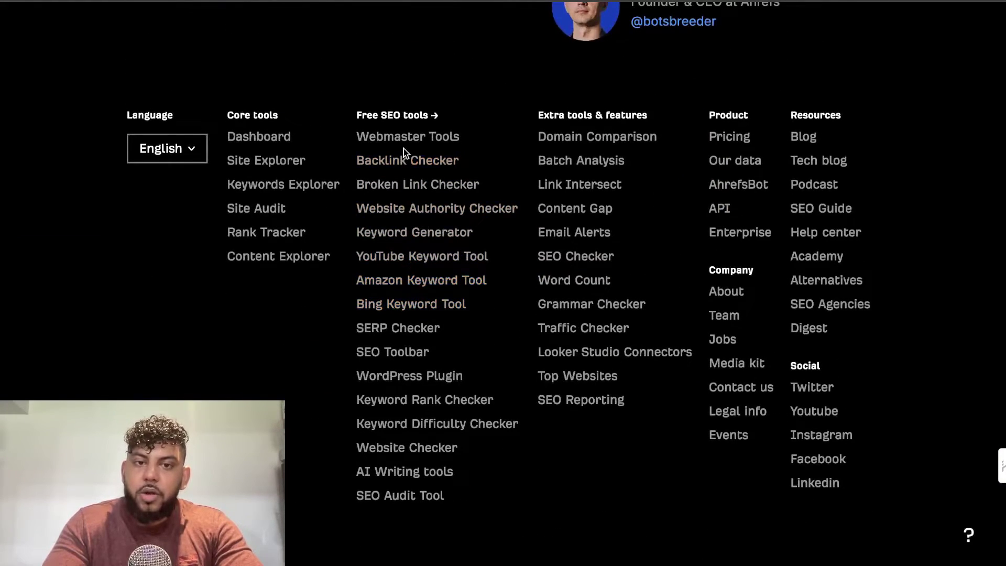
pyautogui.click(397, 116)
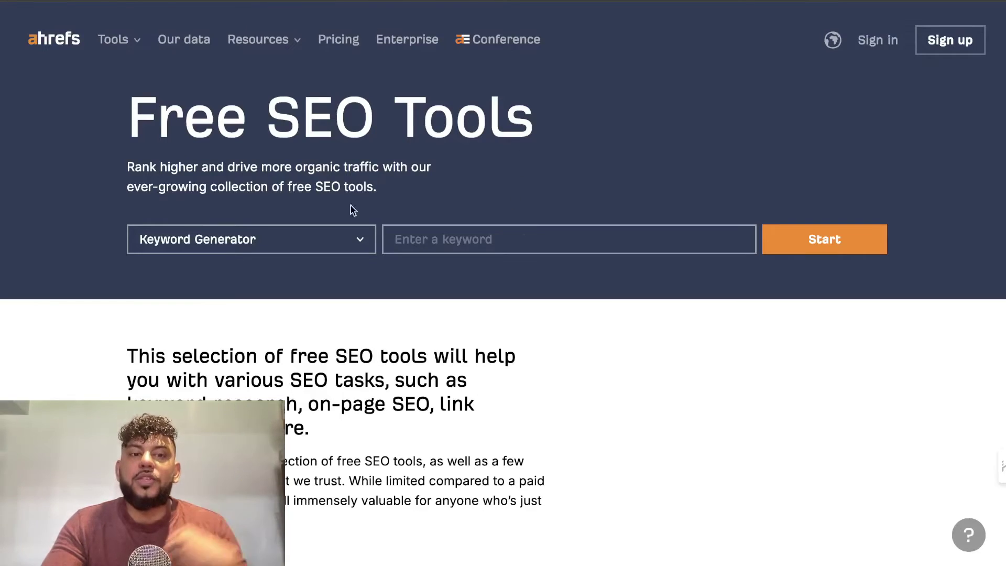
# Step: Find the Free Keyword Generator under Keyword Research and bring up its link options
pyautogui.scroll(-9, 582, 304)
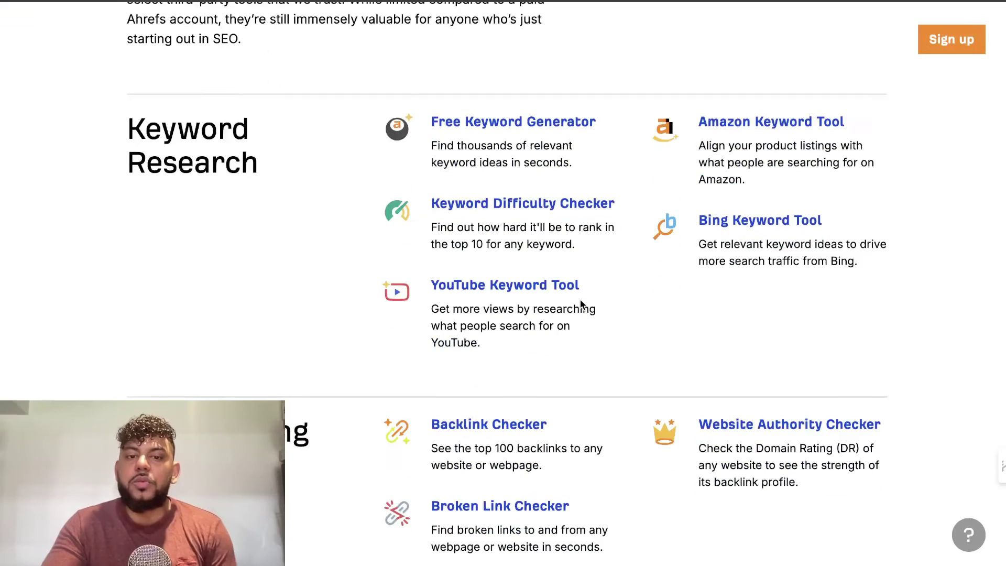
pyautogui.scroll(-5, 581, 302)
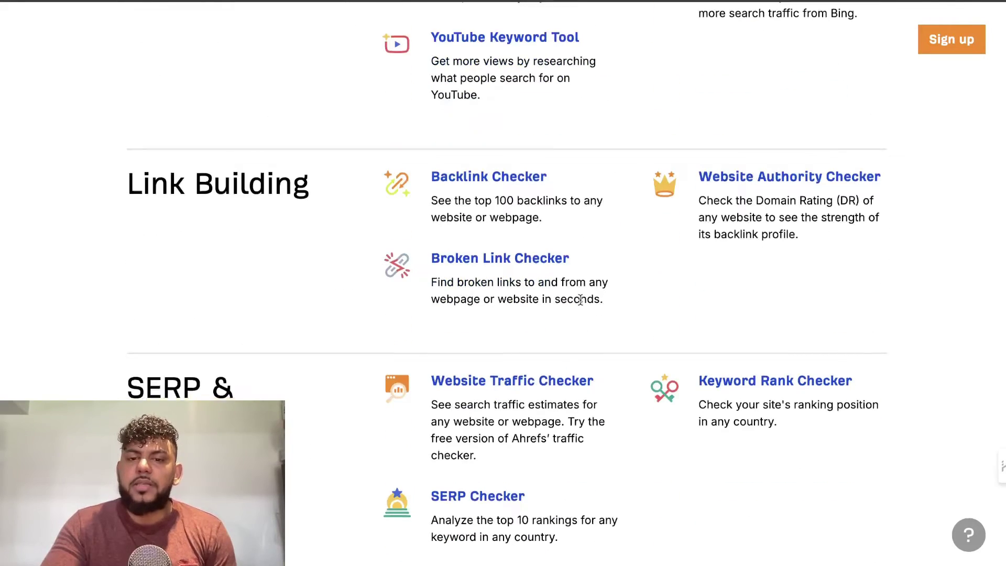
pyautogui.scroll(-1, 580, 302)
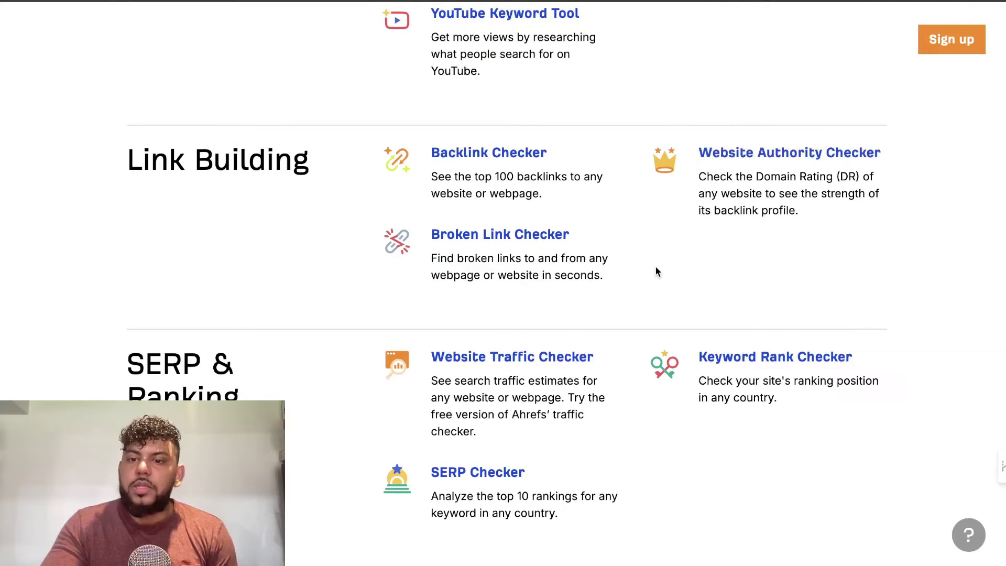
pyautogui.scroll(-1, 660, 269)
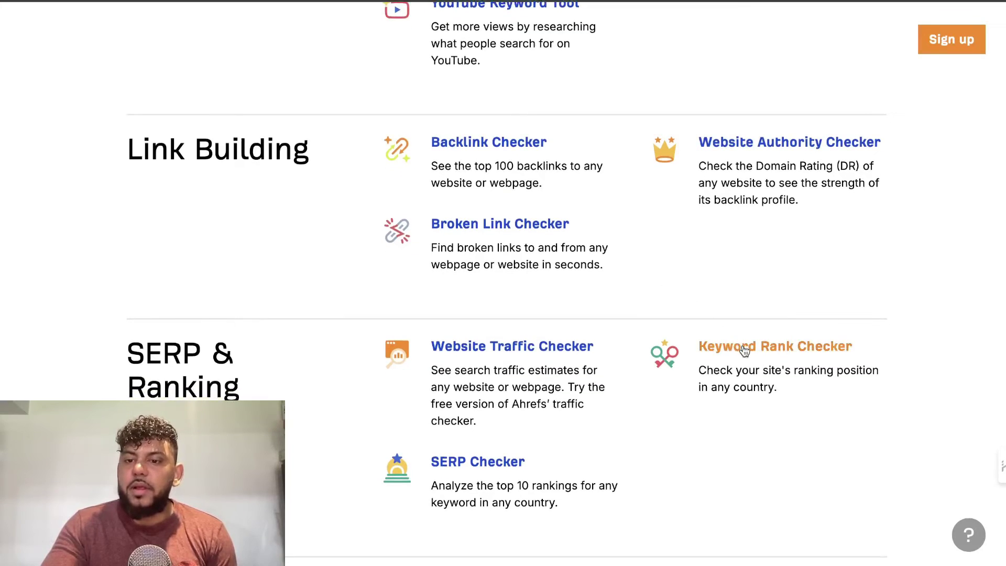
pyautogui.scroll(-1, 631, 306)
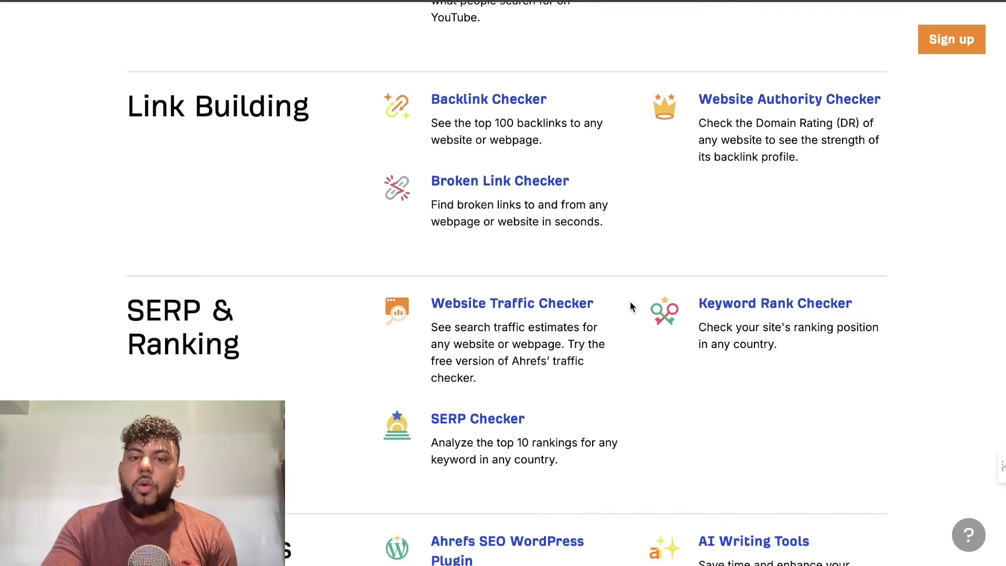
pyautogui.scroll(5, 631, 306)
pyautogui.scroll(1, 630, 303)
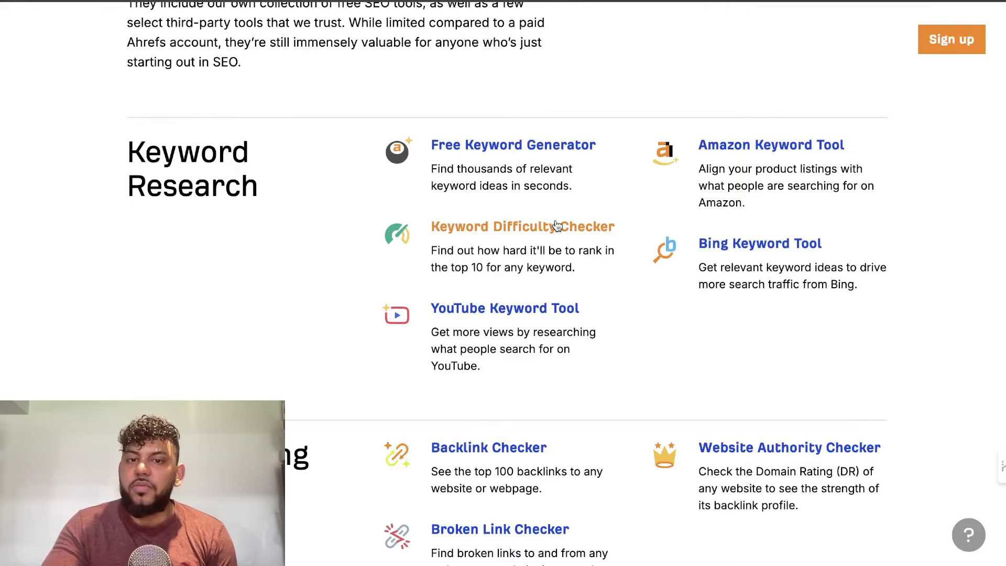
pyautogui.rightClick(534, 147)
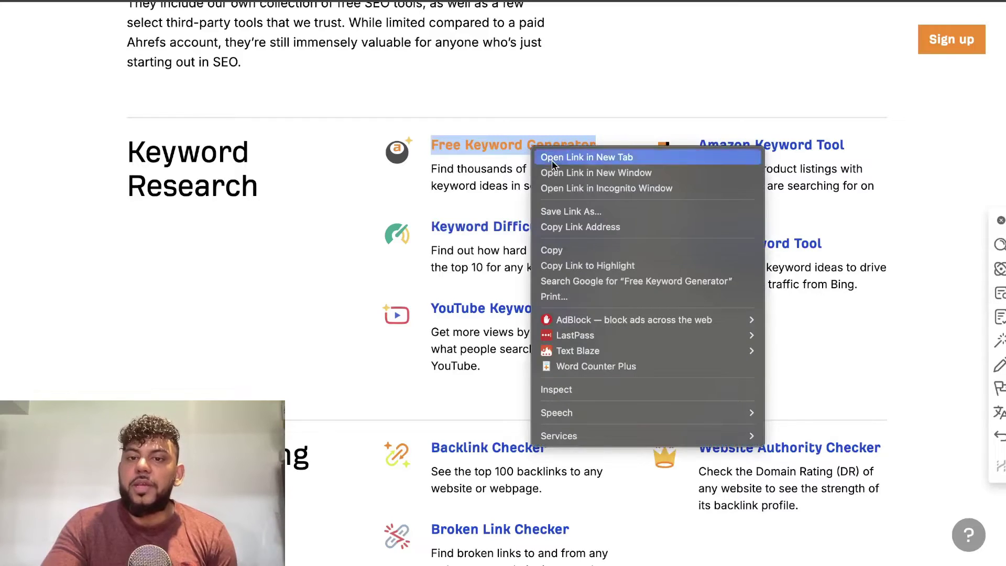
# Step: Open the Free Keyword Generator in a new tab and paste 'refinance home loan' into it
pyautogui.click(553, 162)
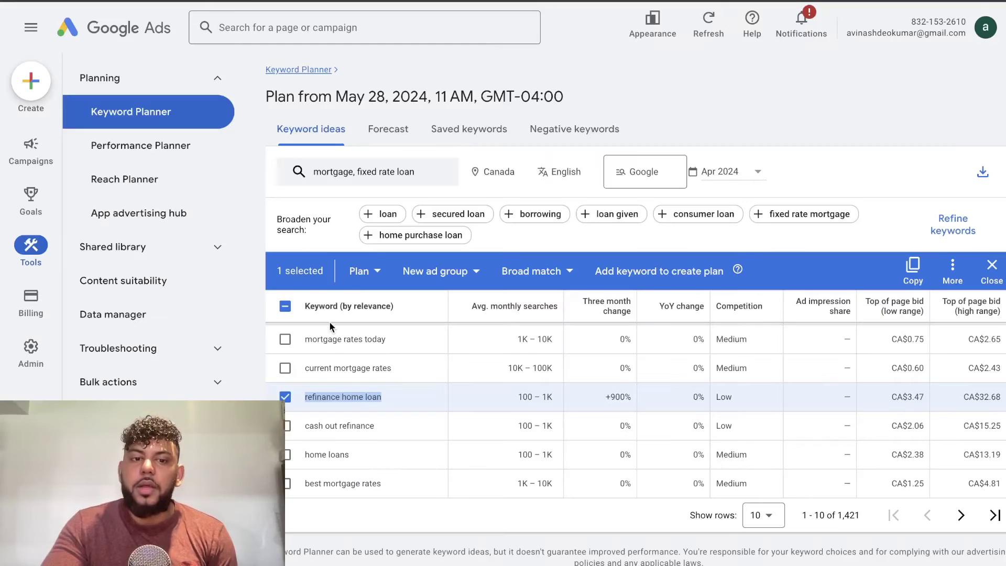
pyautogui.scroll(1, 359, 387)
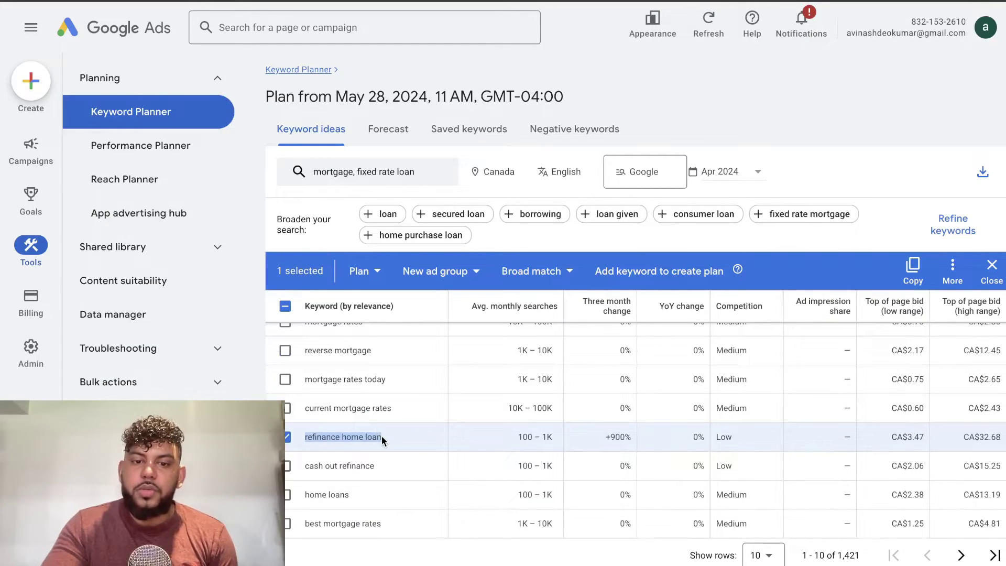
pyautogui.moveTo(381, 436); pyautogui.dragTo(309, 436)
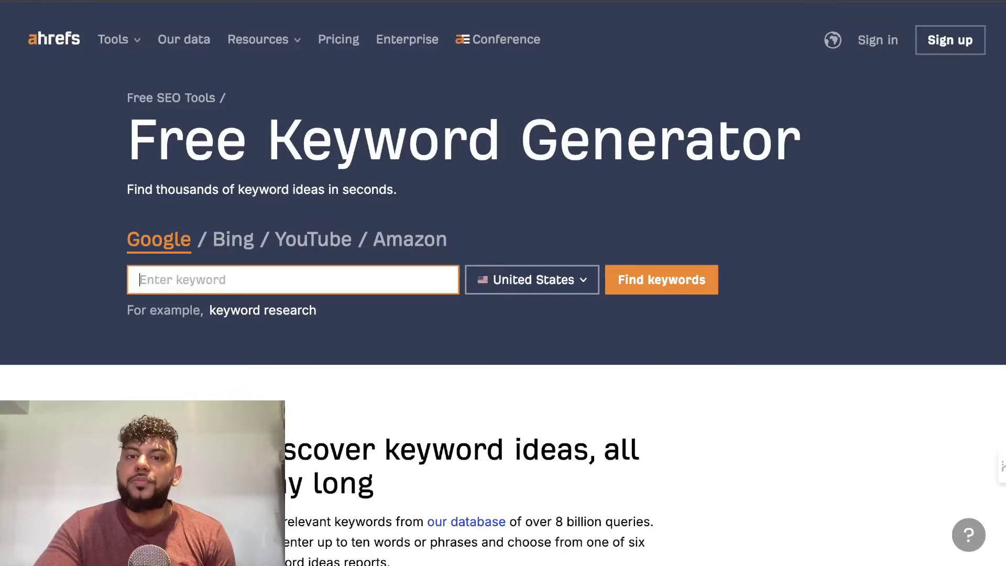
pyautogui.hotkey('ctrl', 'v')
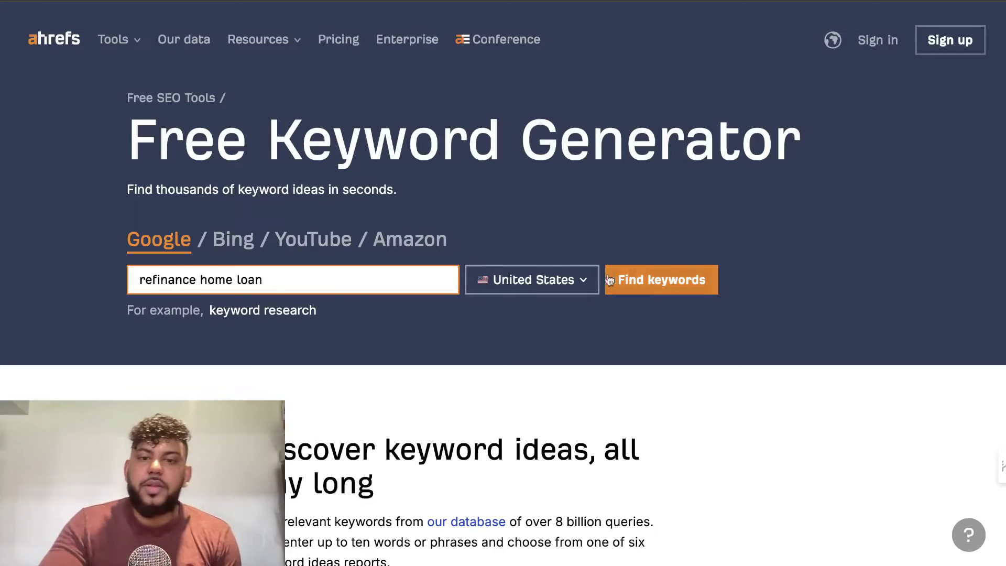
# Step: Search keyword ideas for Canada and review the 111 results
pyautogui.click(551, 281)
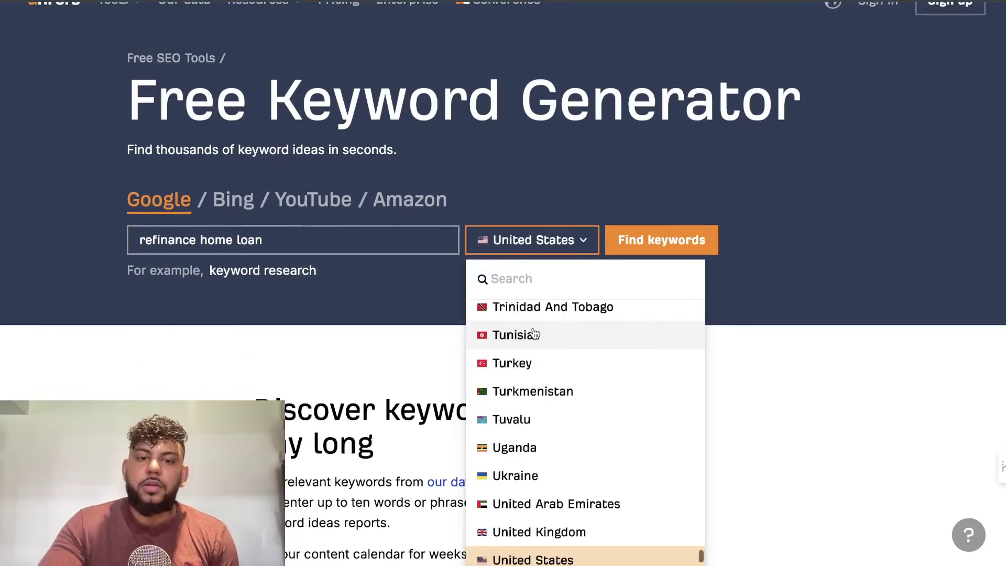
pyautogui.write('ca')
pyautogui.scroll(2, 524, 329)
pyautogui.click(524, 329)
pyautogui.click(626, 236)
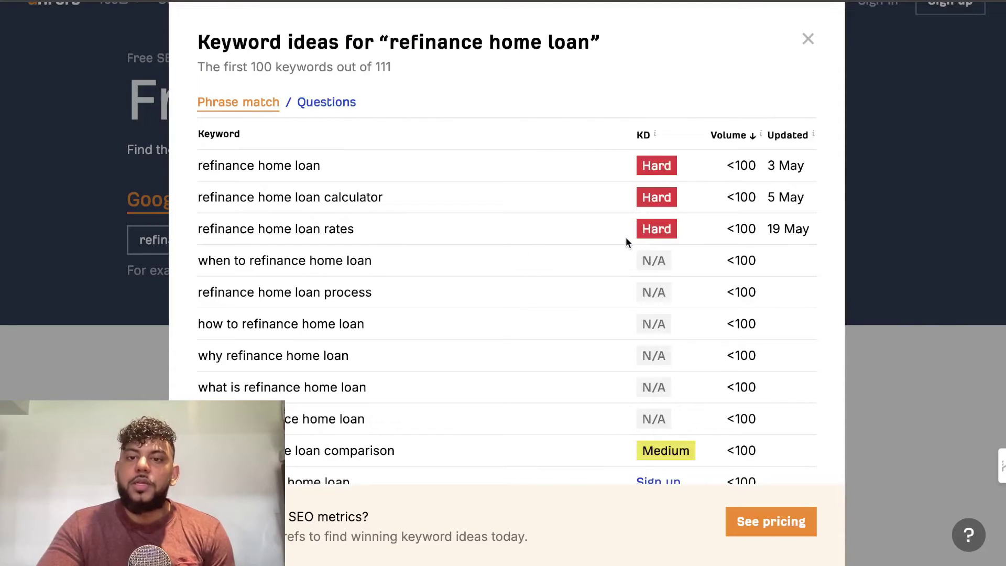
pyautogui.scroll(-1, 576, 265)
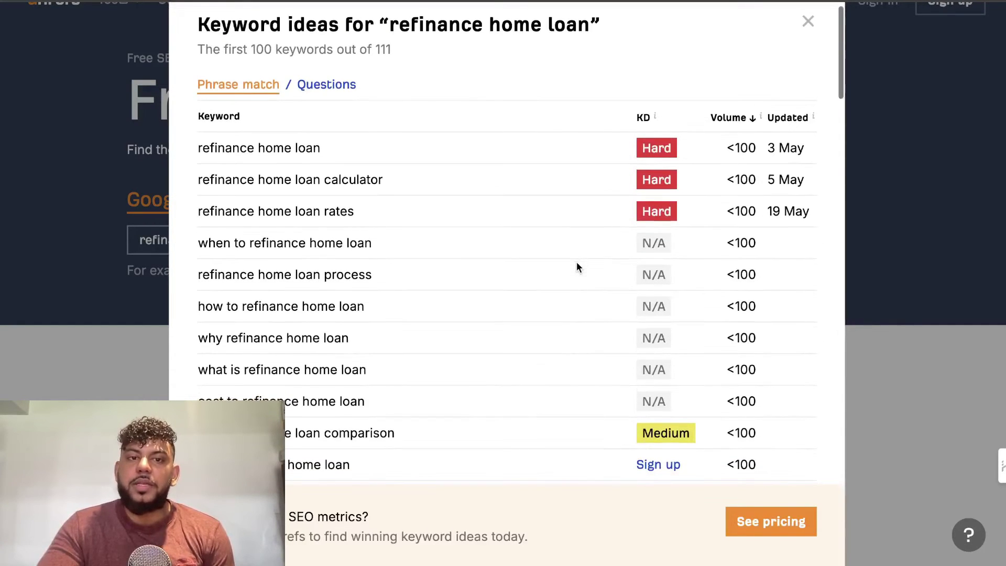
pyautogui.scroll(-4, 576, 266)
pyautogui.scroll(5, 649, 291)
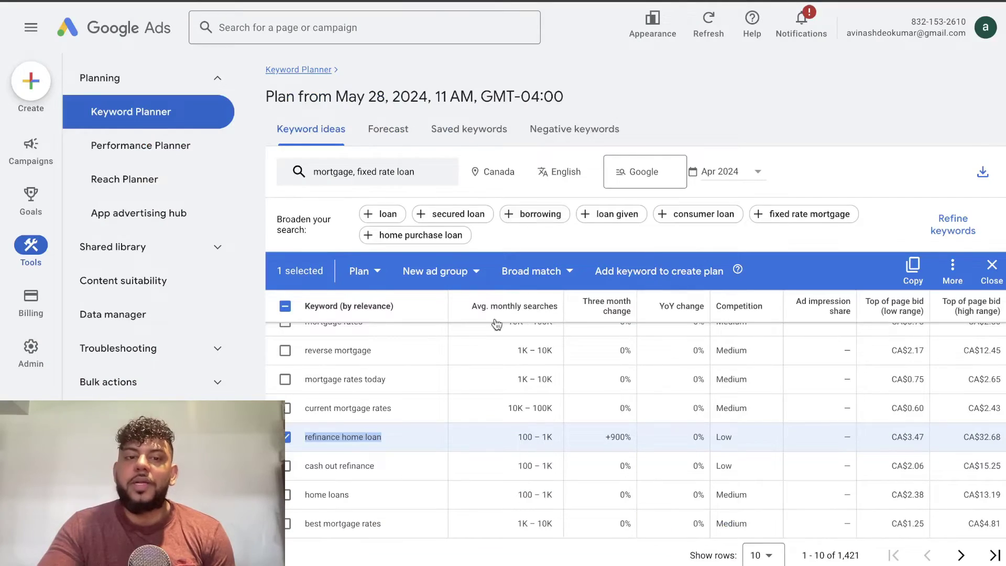
pyautogui.scroll(3, 458, 456)
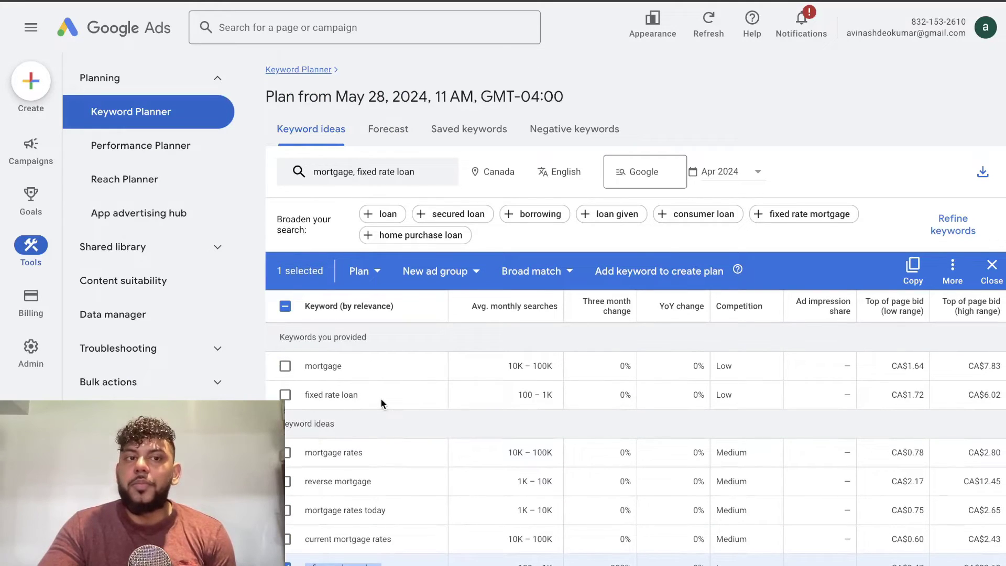
# Step: Copy the 'cash out refinance' keyword text from the Keyword Planner ideas list
pyautogui.scroll(-1, 381, 403)
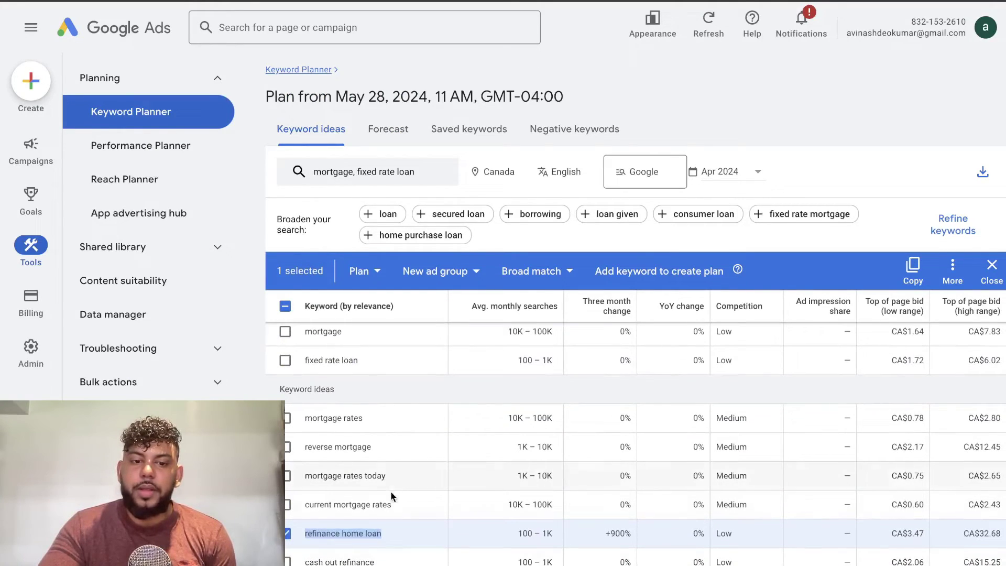
pyautogui.scroll(1, 374, 444)
pyautogui.scroll(-4, 374, 444)
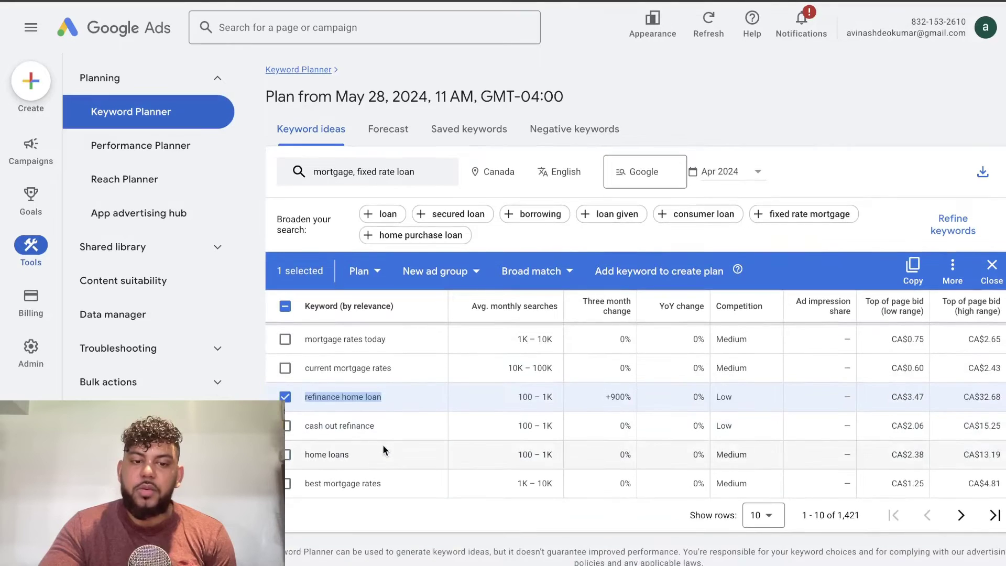
pyautogui.moveTo(375, 425); pyautogui.dragTo(303, 426)
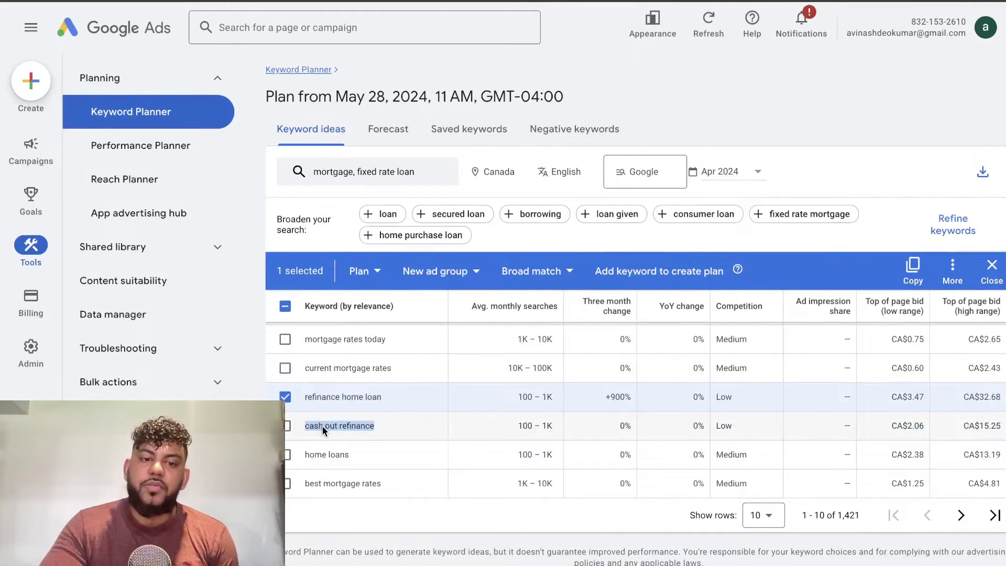
pyautogui.rightClick(322, 425)
pyautogui.click(367, 374)
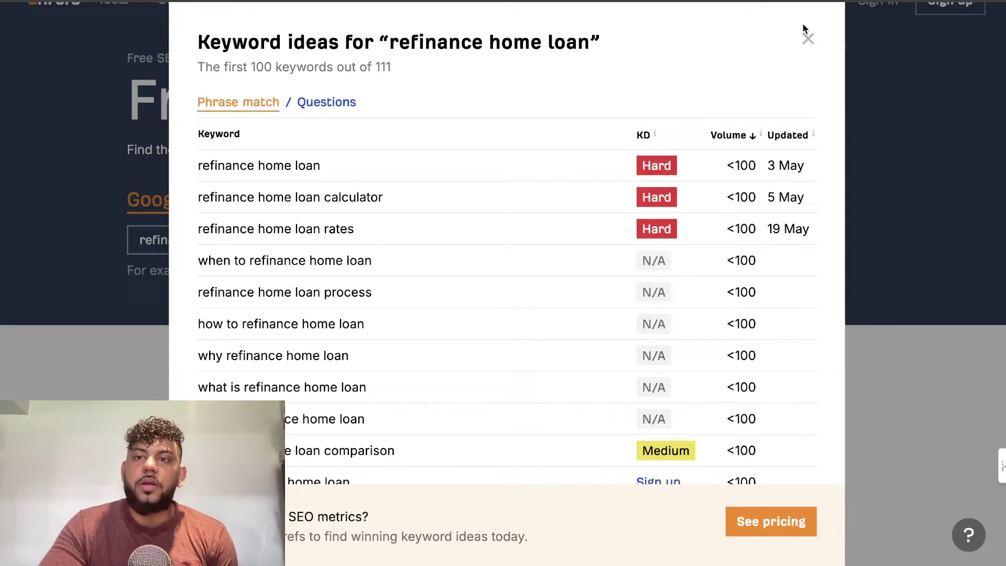
# Step: Replace the old keyword with 'cash out refinance' and run the Ahrefs search
pyautogui.click(806, 37)
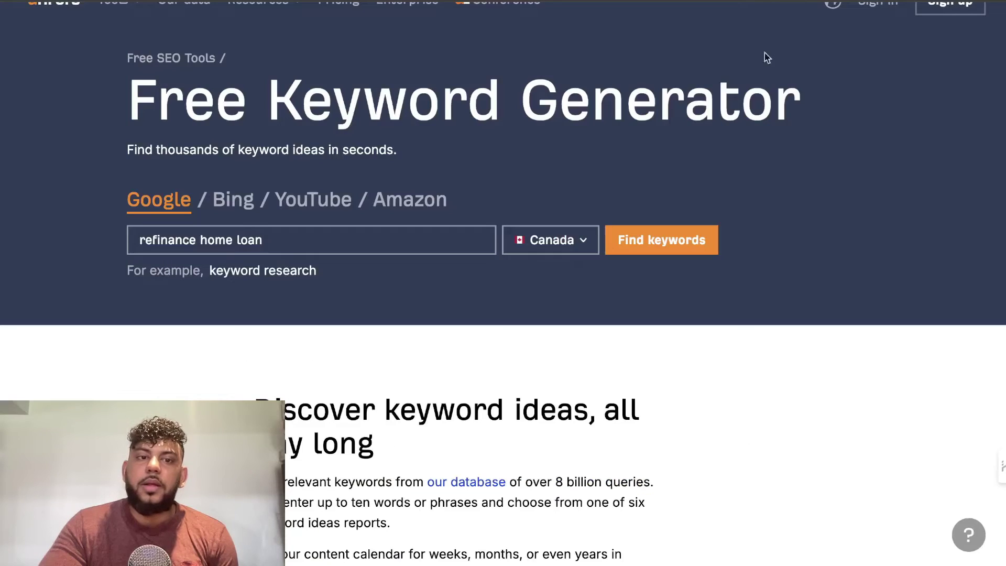
pyautogui.tripleClick(261, 239)
pyautogui.hotkey('ctrl', 'v')
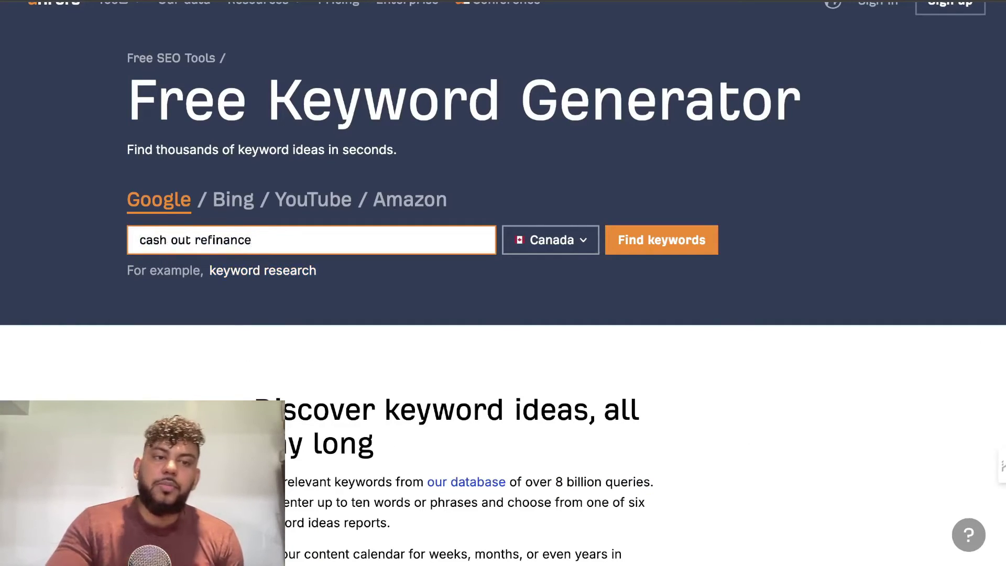
pyautogui.press('Return')
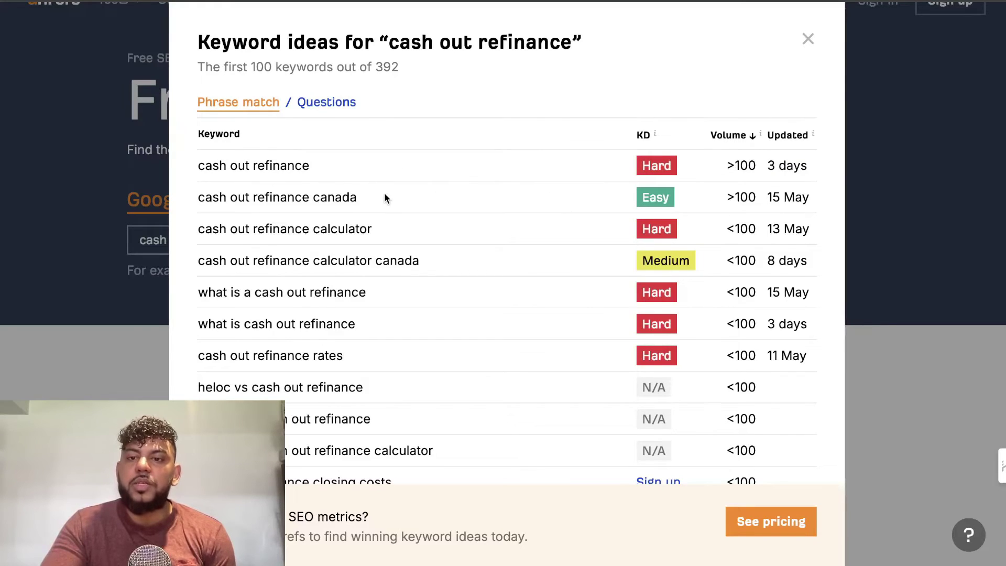
pyautogui.scroll(-2, 624, 220)
pyautogui.scroll(1, 624, 220)
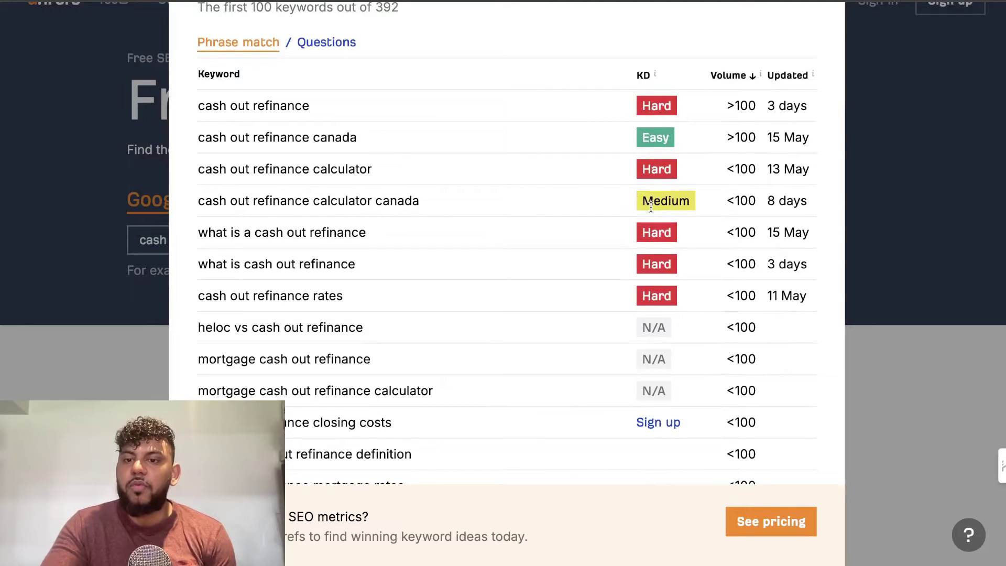
pyautogui.scroll(-1, 664, 358)
pyautogui.scroll(3, 664, 358)
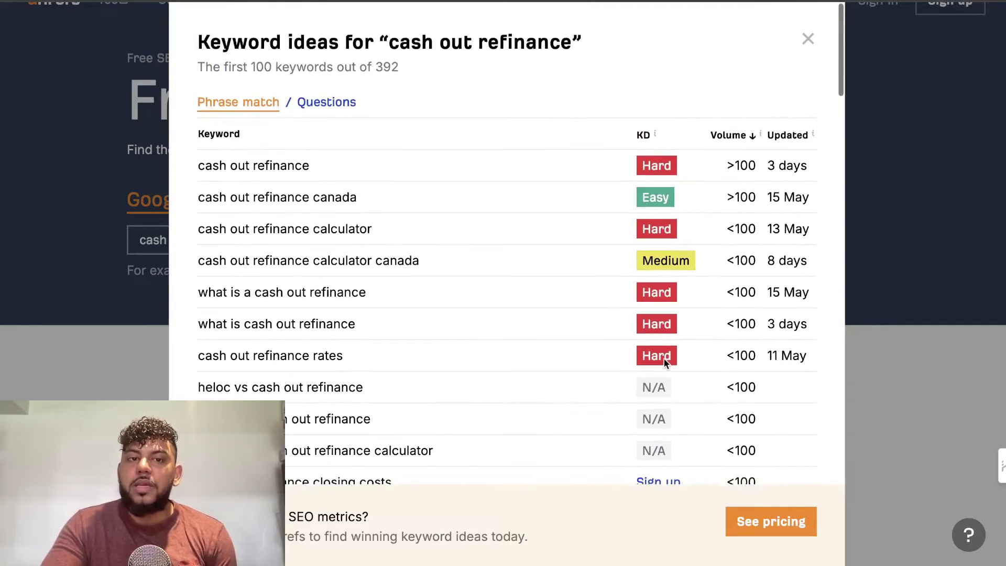
# Step: Highlight 'cash out refinance canada' and compare the 58 Questions and 392 Phrase match ideas
pyautogui.tripleClick(235, 194)
pyautogui.click(329, 104)
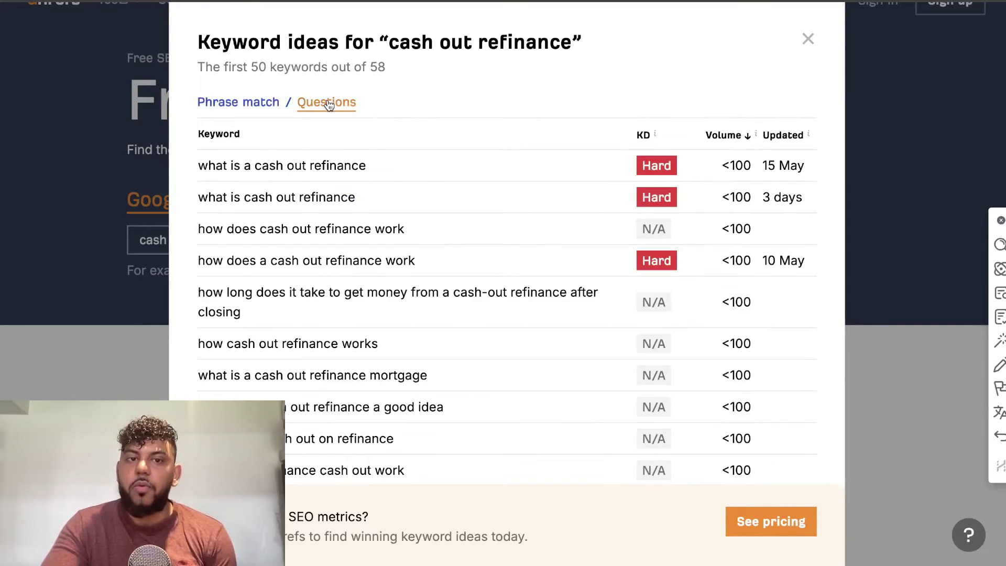
pyautogui.scroll(-3, 345, 267)
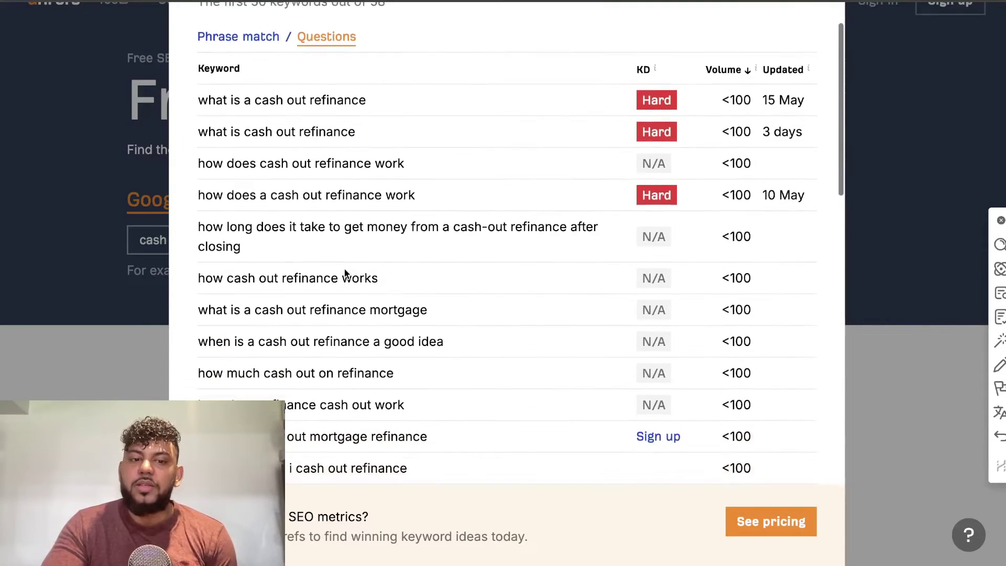
pyautogui.scroll(3, 364, 310)
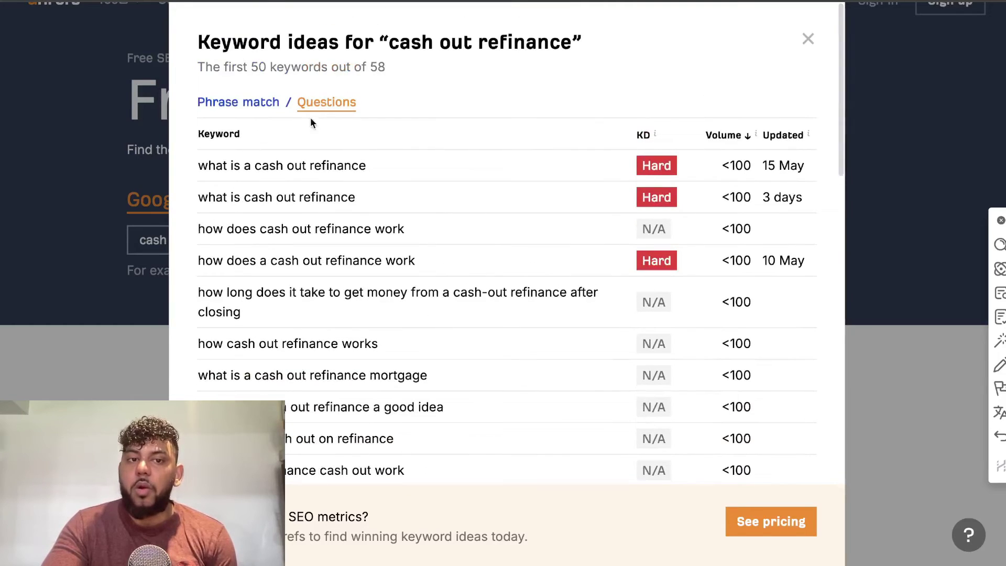
pyautogui.click(252, 103)
# Step: Run Ahrefs' Keyword Difficulty Checker on the pasted keyword 'cash out refinance'
pyautogui.click(806, 40)
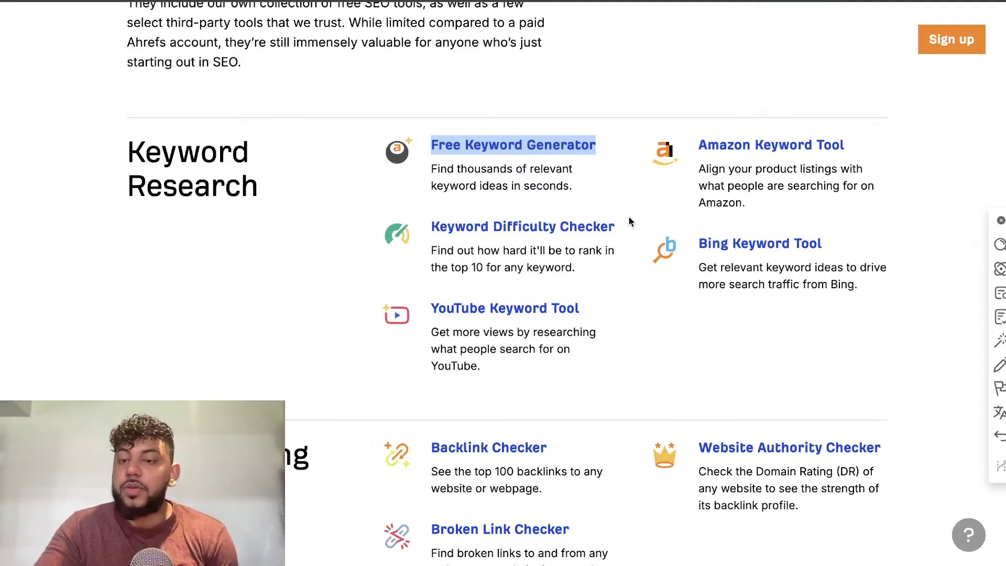
pyautogui.scroll(-3, 629, 218)
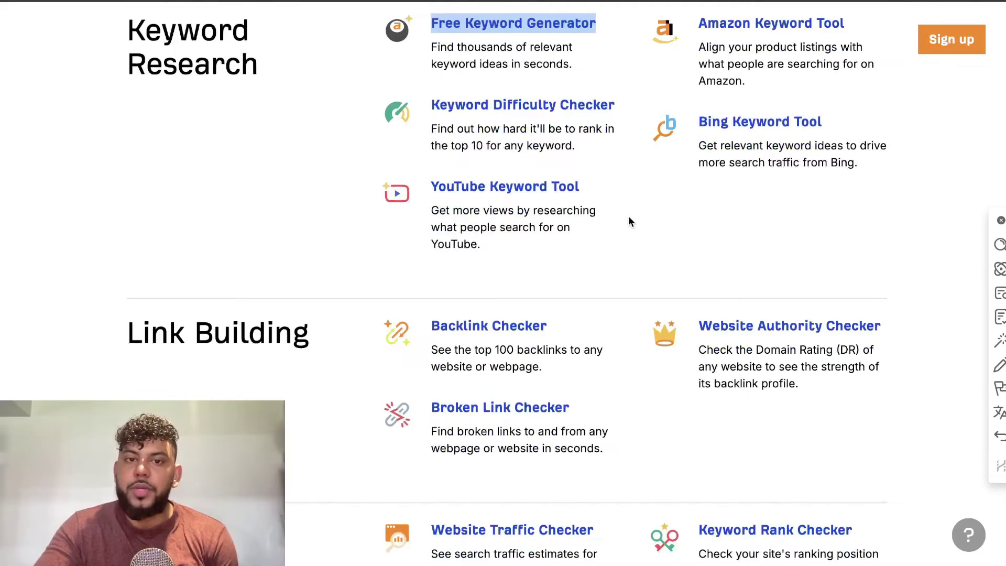
pyautogui.scroll(1, 524, 113)
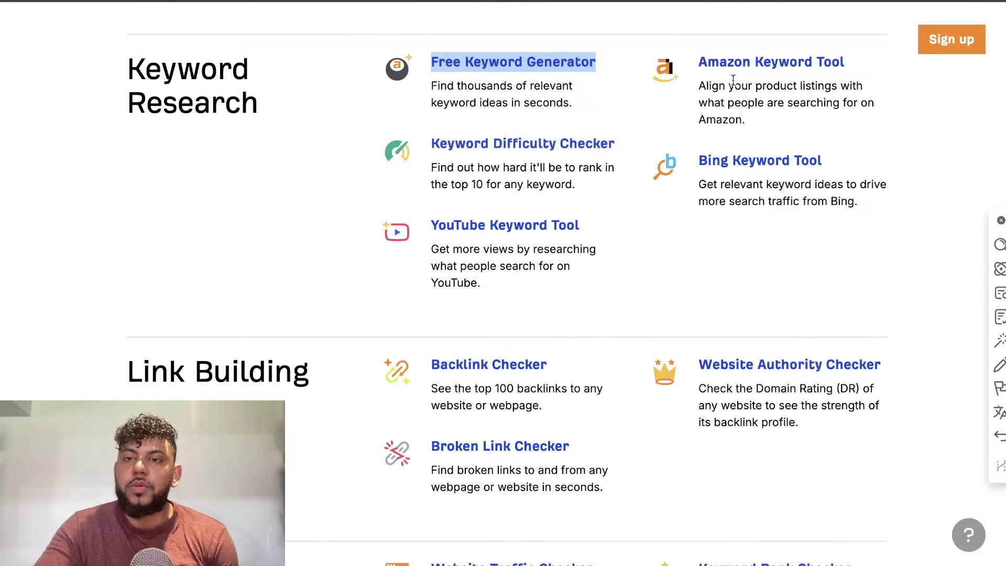
pyautogui.click(535, 152)
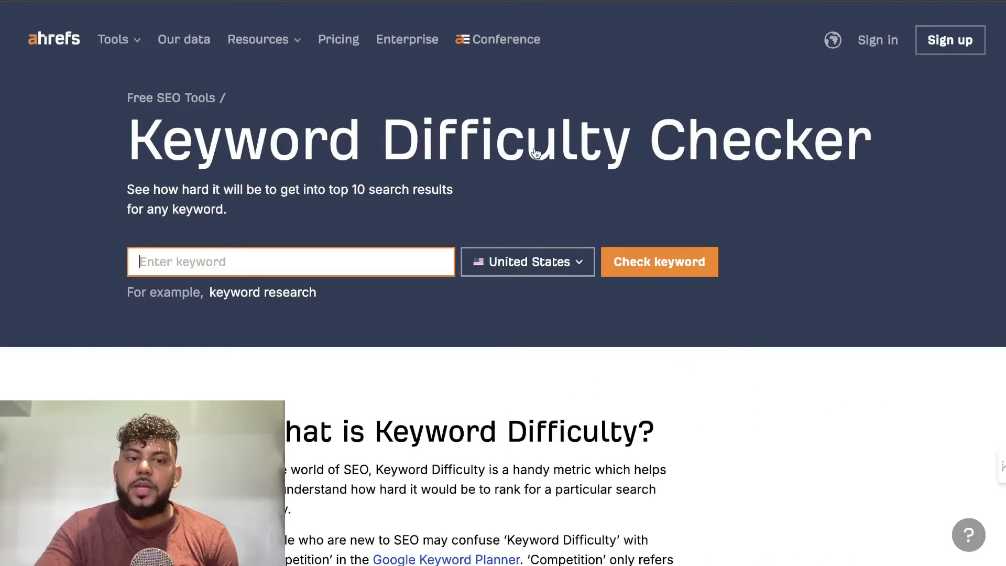
pyautogui.click(268, 261)
pyautogui.hotkey('ctrl', 'v')
pyautogui.click(620, 266)
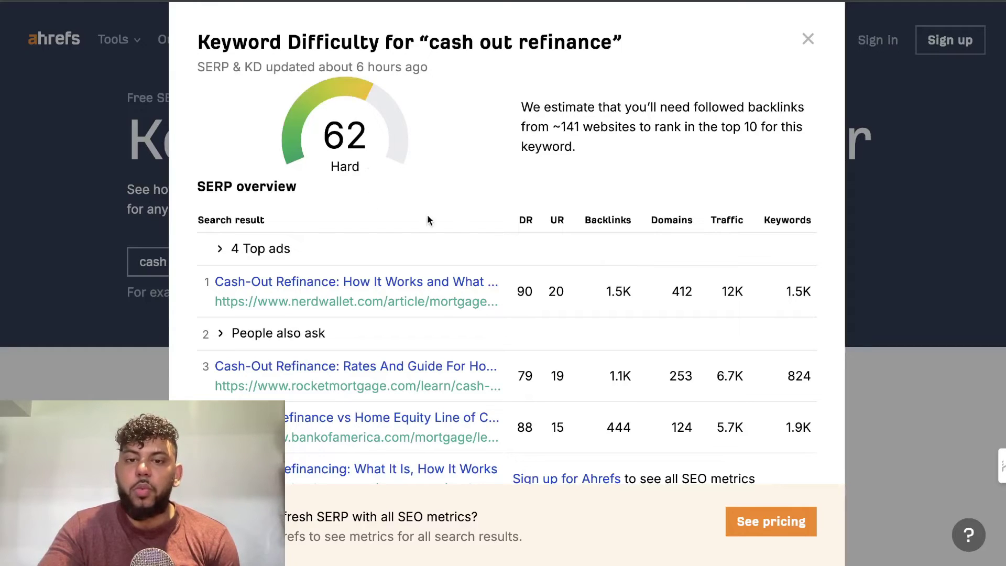
# Step: Review the KD 62 (Hard) score and SERP overview table, then close the results
pyautogui.scroll(-2, 491, 229)
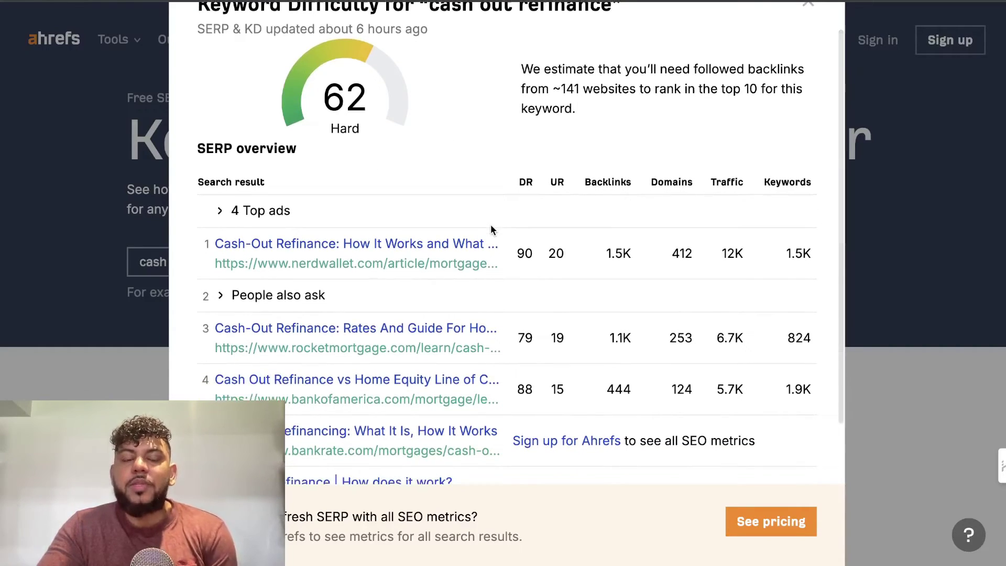
pyautogui.scroll(2, 491, 227)
pyautogui.scroll(-4, 429, 175)
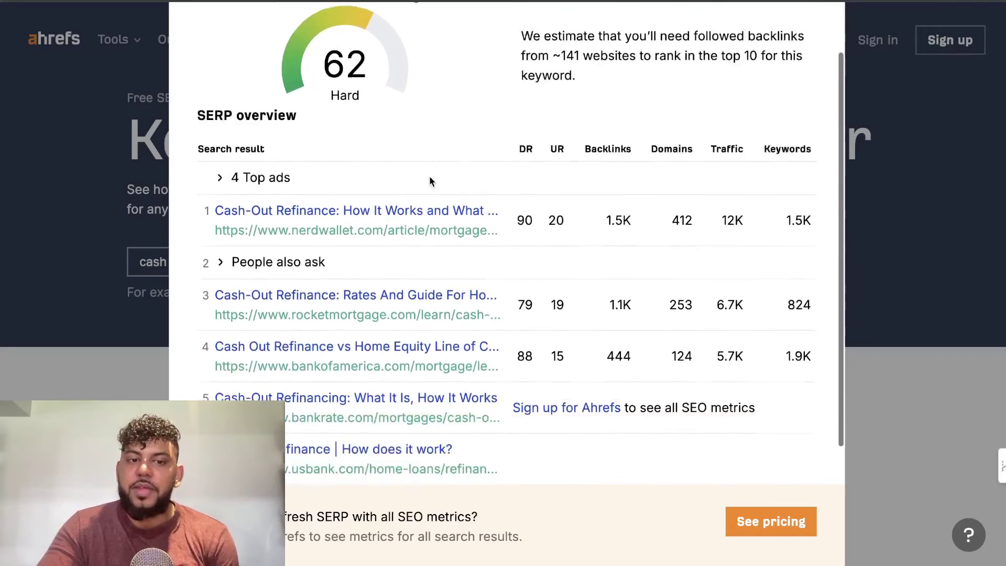
pyautogui.scroll(4, 429, 175)
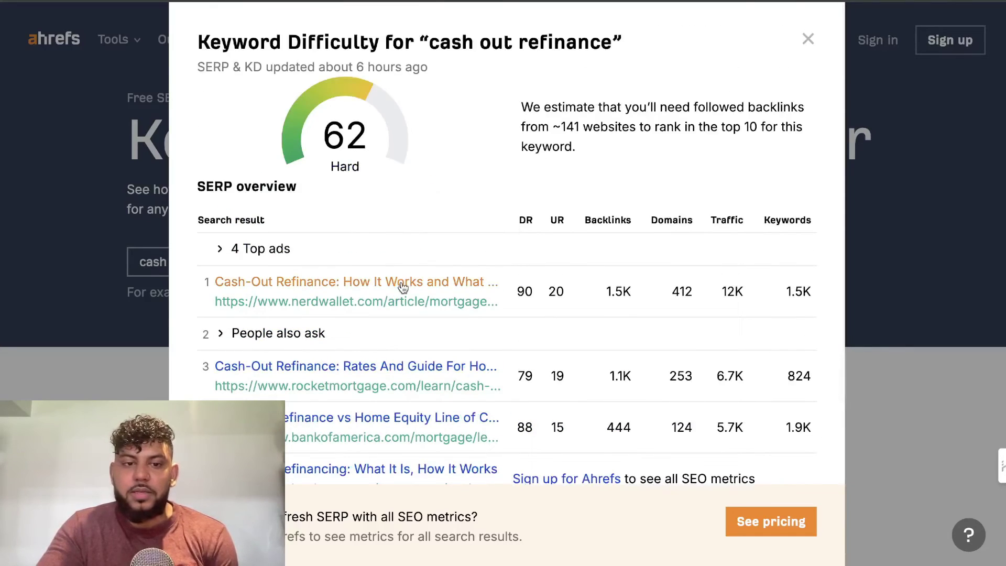
pyautogui.scroll(-3, 398, 332)
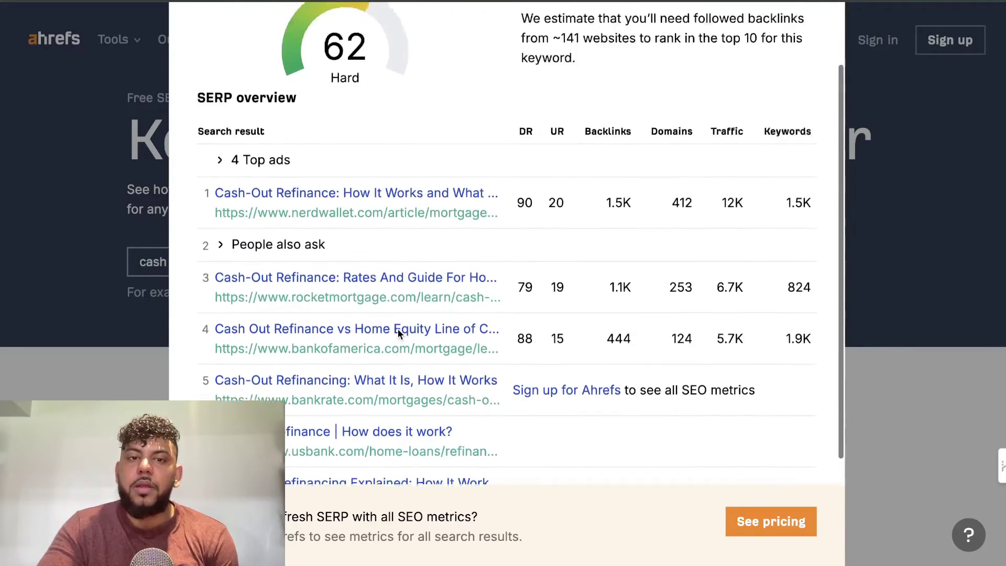
pyautogui.scroll(3, 397, 328)
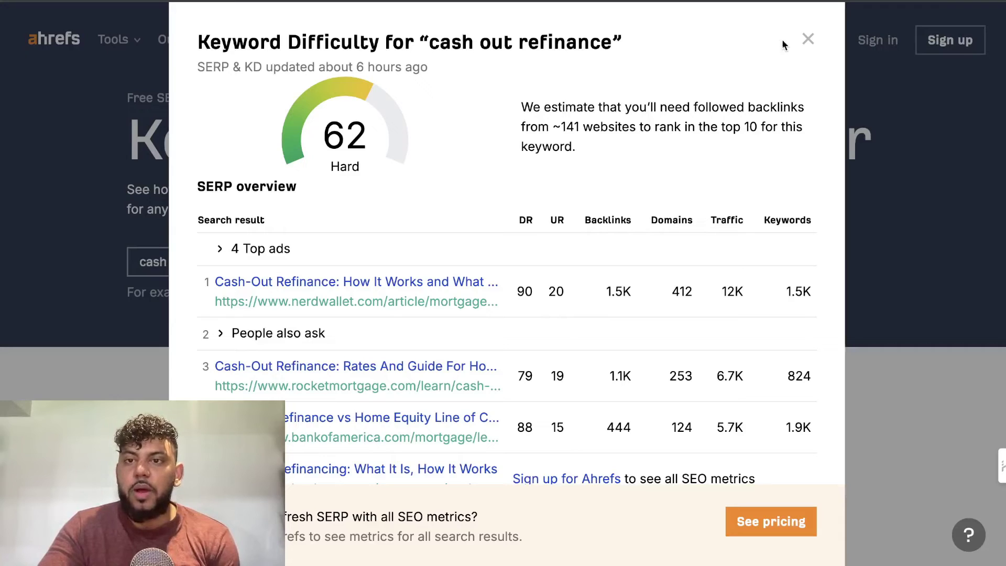
pyautogui.click(807, 39)
# Step: Compare the Keyword Planner's Canada mortgage ideas with the Ahrefs tab, ending back on Ahrefs
pyautogui.click(577, 1)
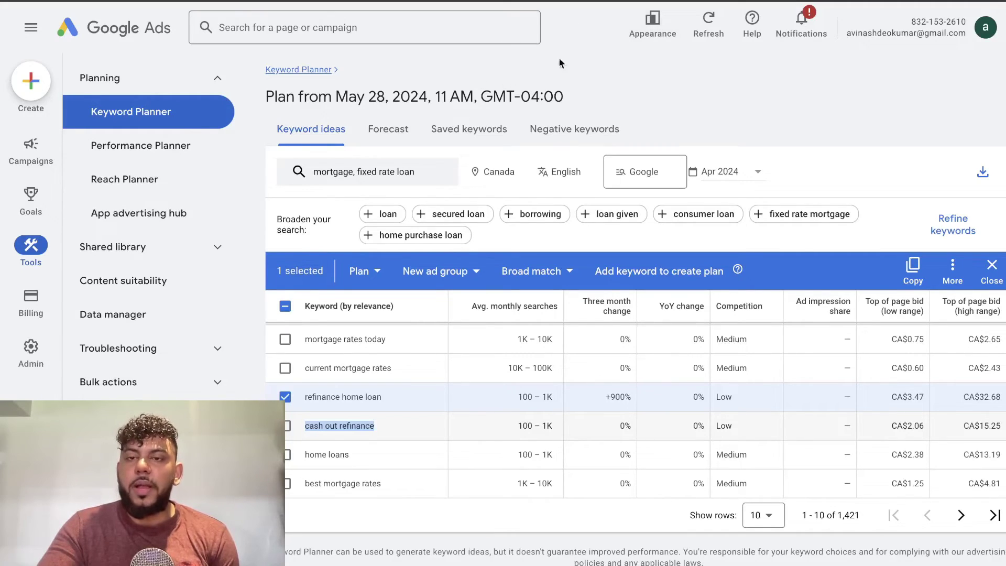
pyautogui.click(709, 4)
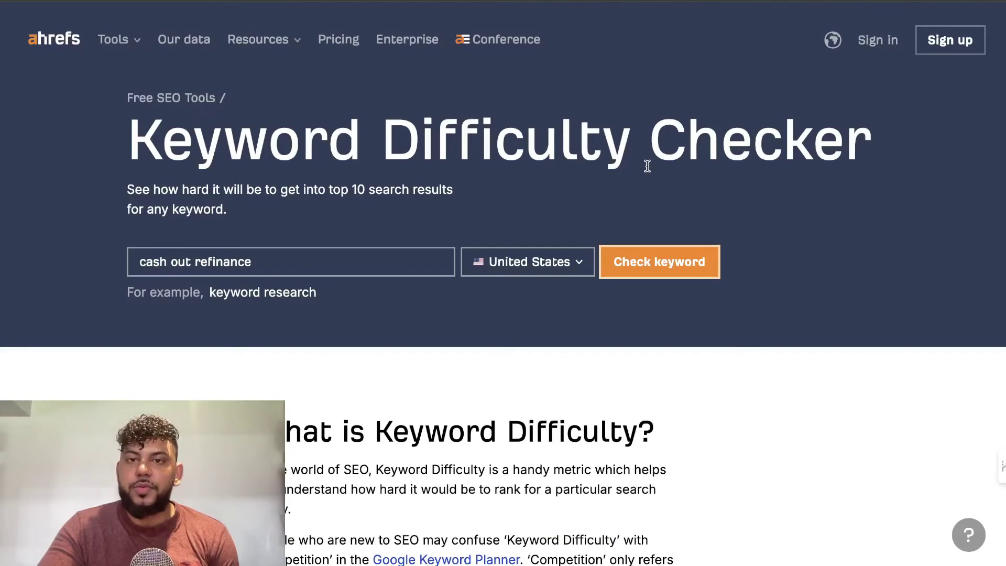
pyautogui.click(615, 4)
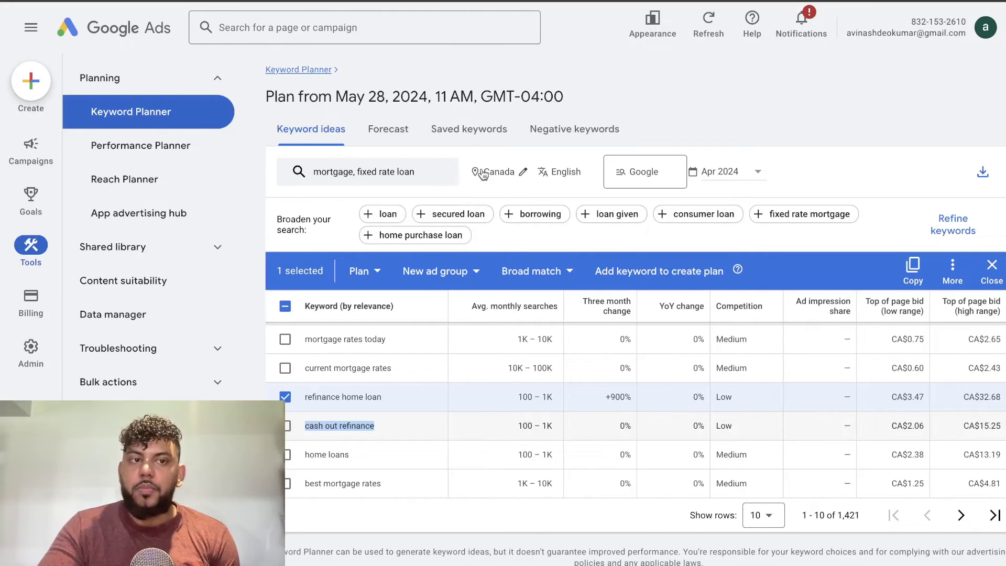
pyautogui.click(707, 4)
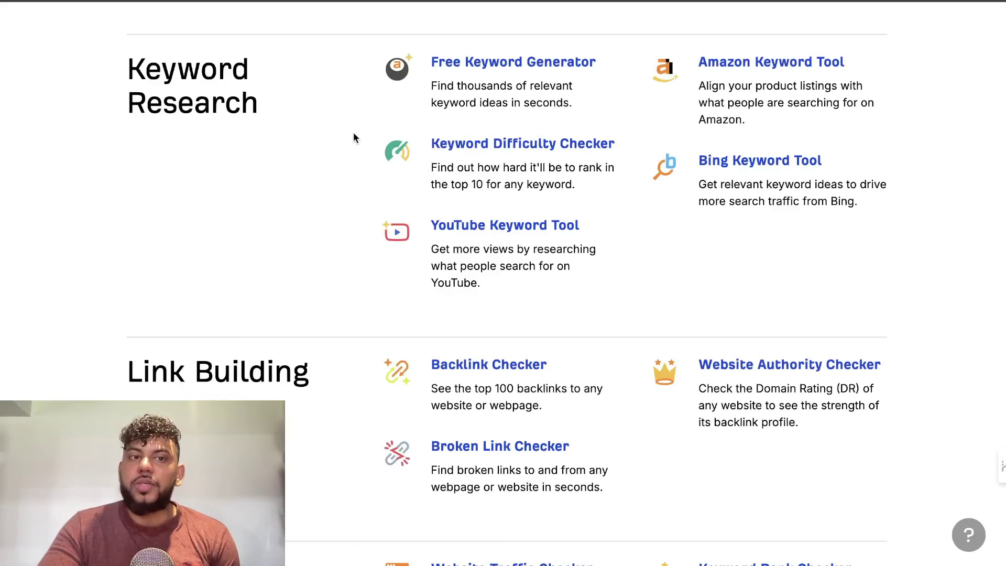
# Step: Scroll down to the SERP & Ranking tools and launch Website Traffic Checker
pyautogui.scroll(-5, 700, 332)
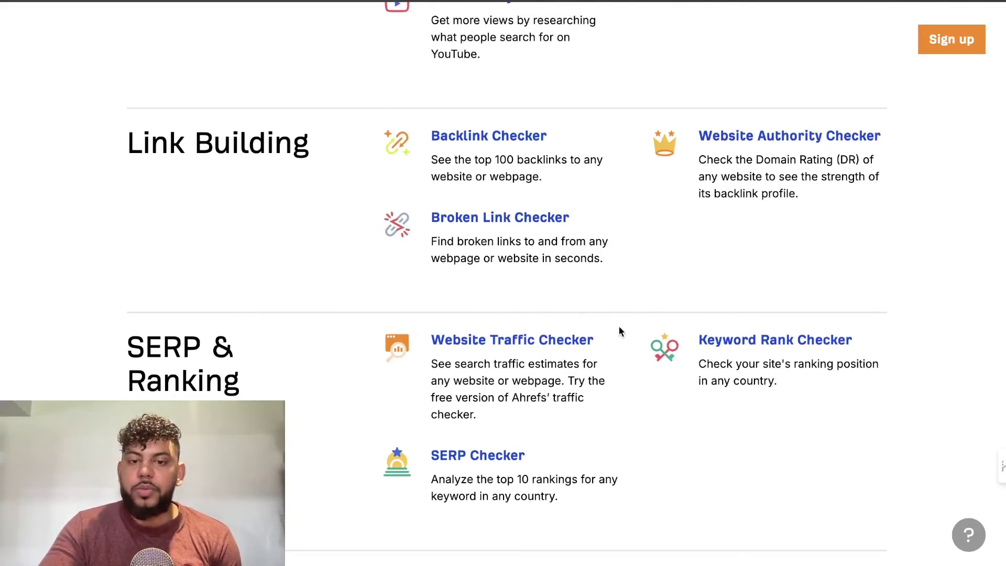
pyautogui.click(496, 342)
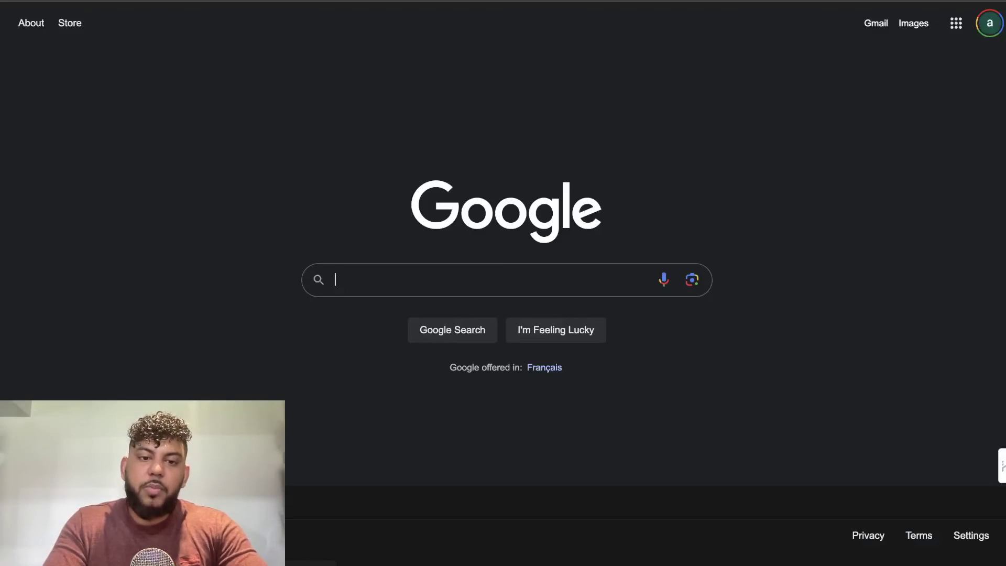
# Step: Search Google for 'cash out refinance' and scroll through the ranking pages
pyautogui.write('cash out refinance')
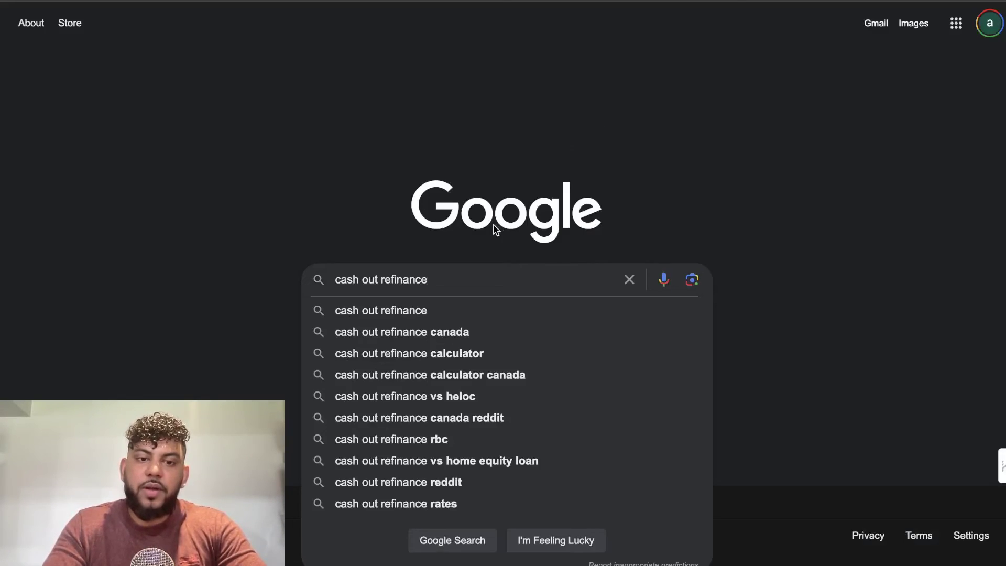
pyautogui.press('Return')
pyautogui.scroll(-3, 470, 166)
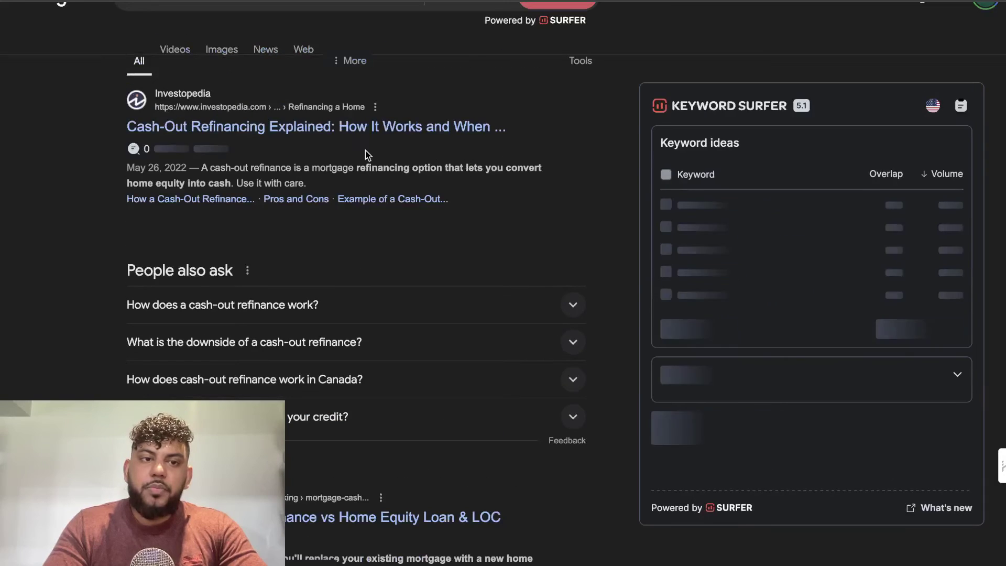
pyautogui.scroll(-5, 341, 151)
pyautogui.scroll(-2, 343, 201)
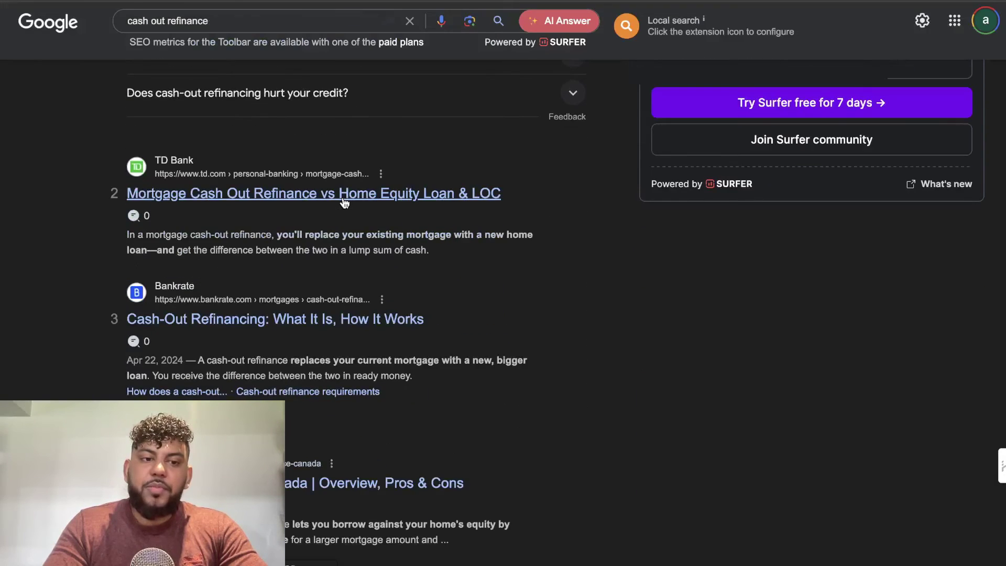
pyautogui.scroll(-7, 477, 331)
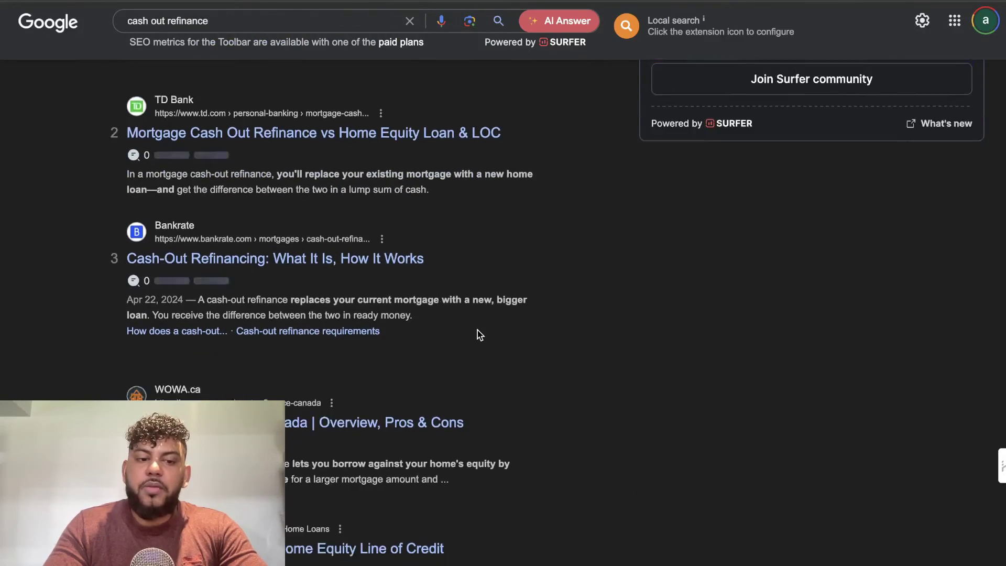
pyautogui.scroll(-5, 477, 330)
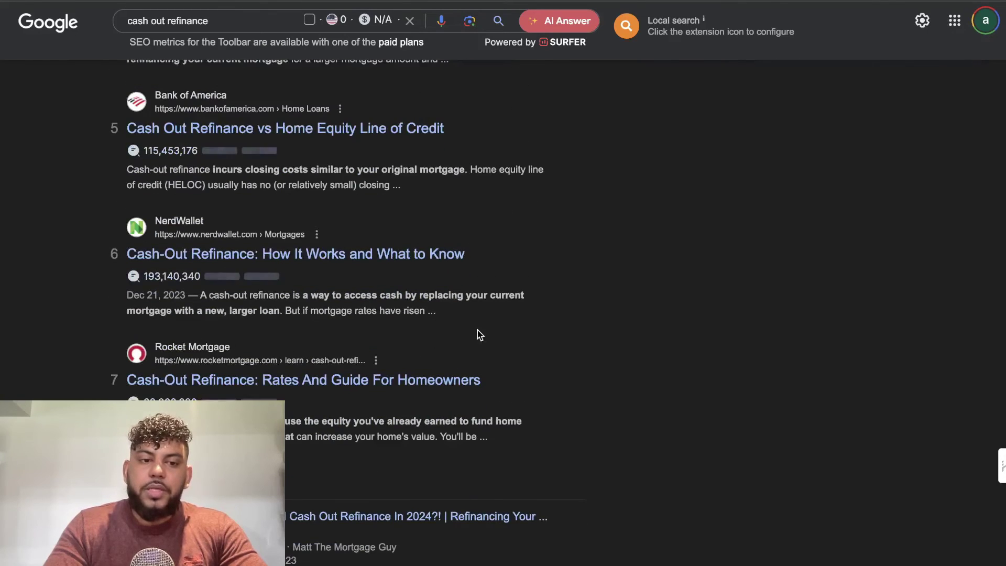
pyautogui.scroll(-13, 429, 325)
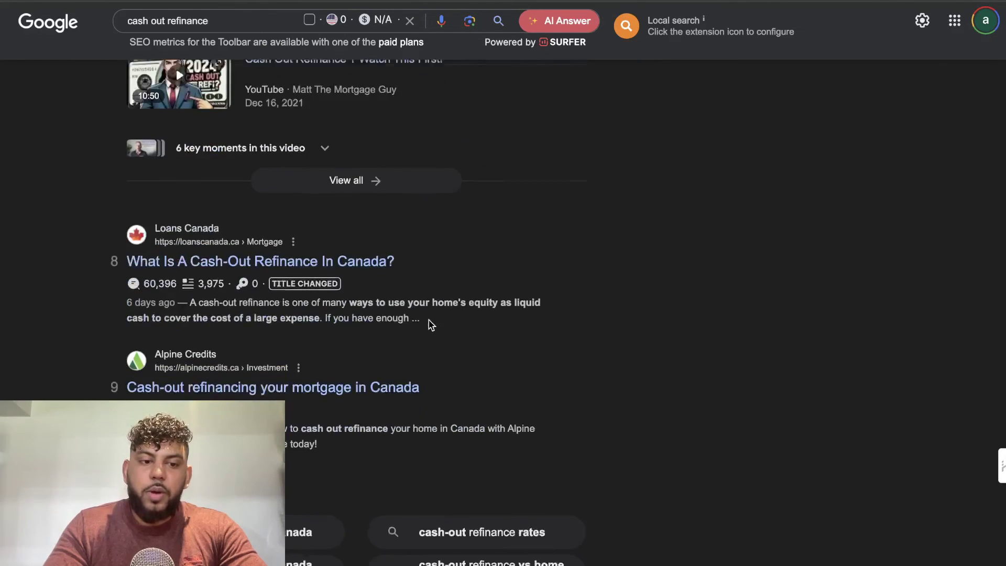
pyautogui.scroll(-5, 428, 324)
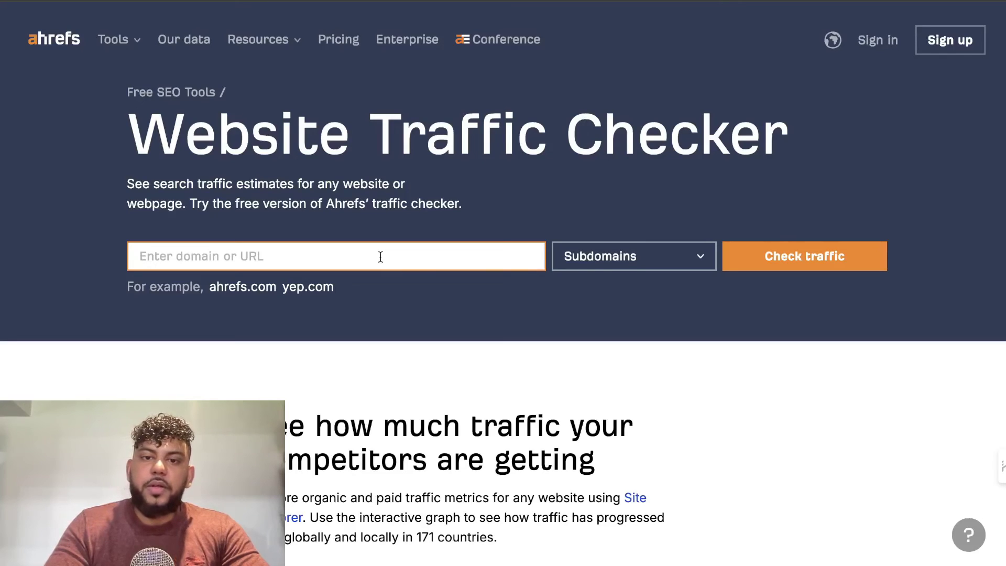
# Step: Check the nesto article's organic traffic: 33 visits worth $44, top keyword 'cash out refinance canada'
pyautogui.write('https://www.nesto.ca/mortgage-basics/cash-out-refinance-in-canada/')
pyautogui.click(774, 267)
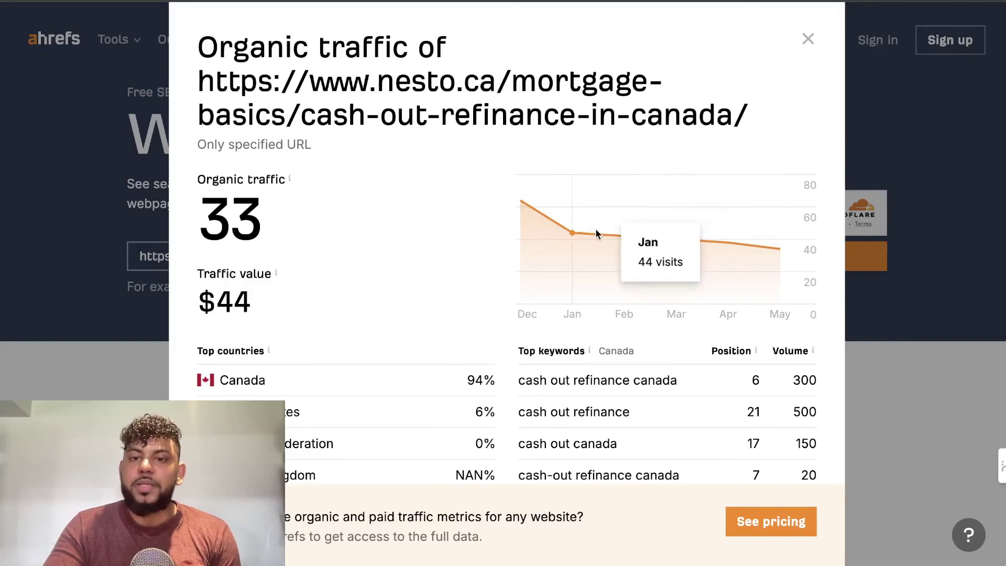
pyautogui.scroll(-1, 541, 298)
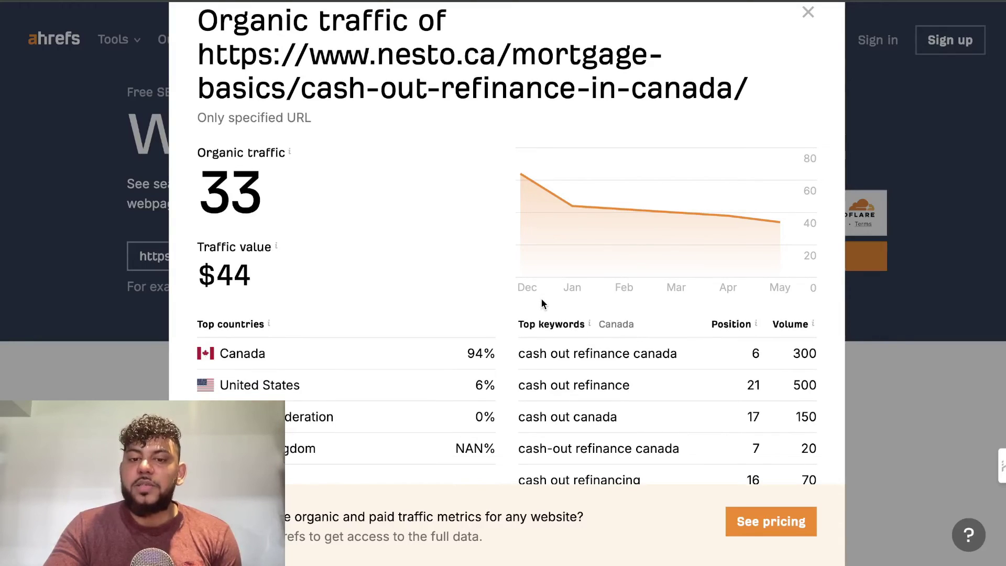
pyautogui.scroll(-1, 486, 270)
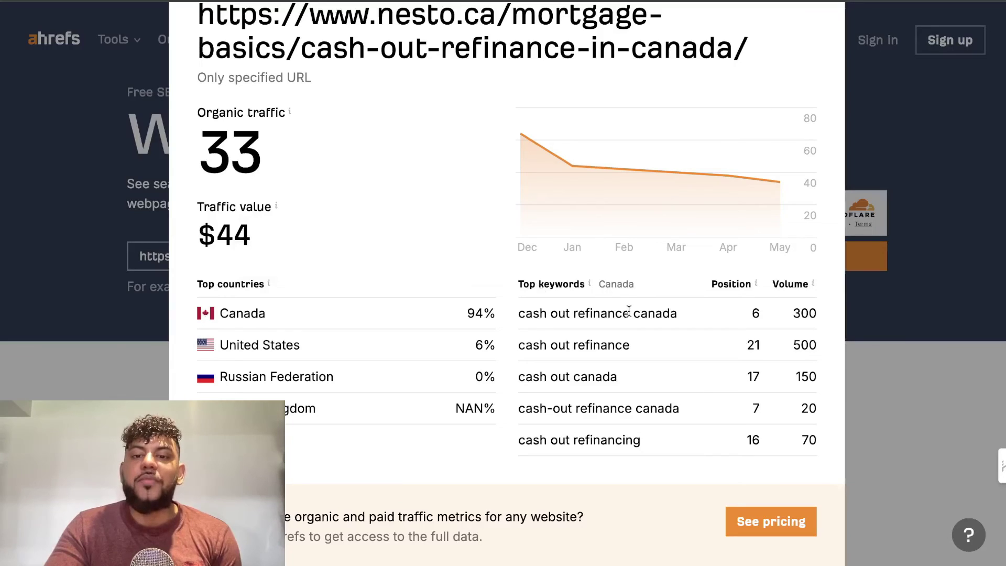
pyautogui.scroll(1, 418, 122)
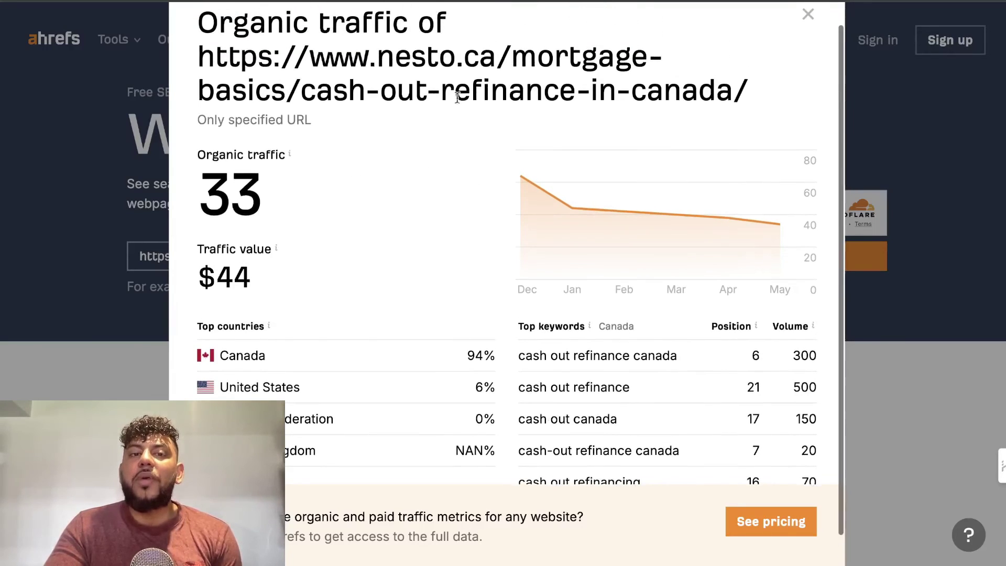
pyautogui.scroll(-1, 465, 133)
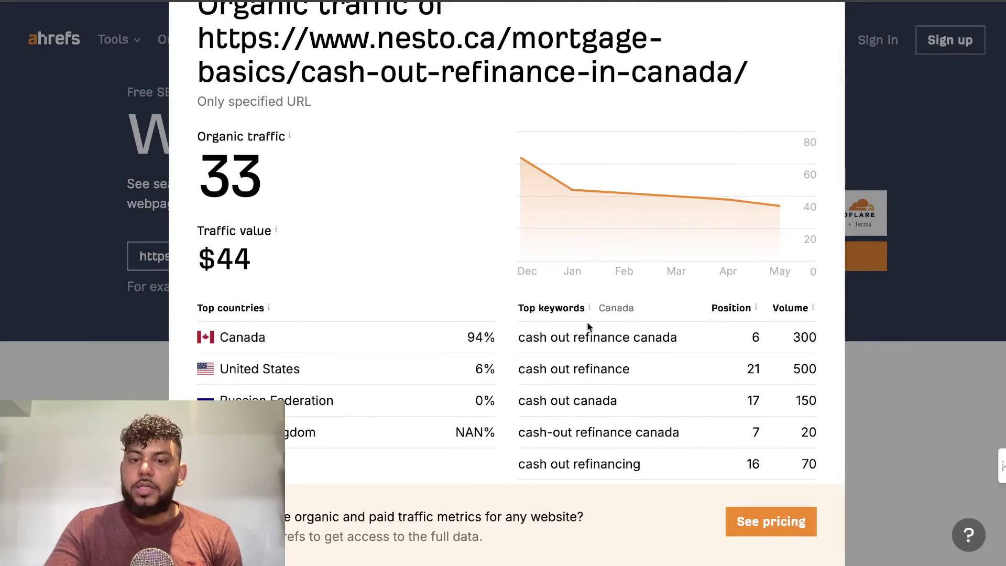
pyautogui.moveTo(566, 337); pyautogui.dragTo(743, 341)
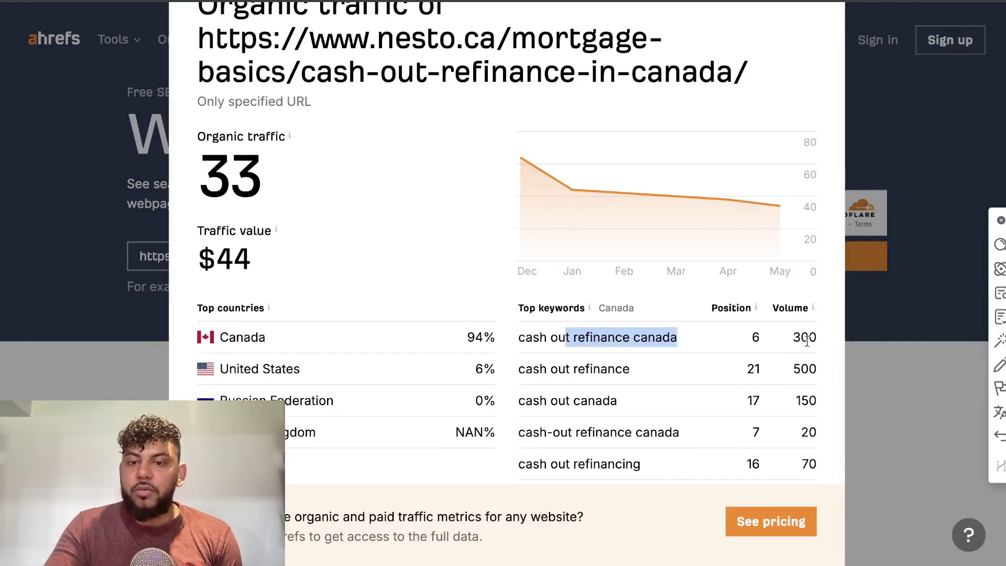
pyautogui.scroll(-1, 802, 335)
pyautogui.scroll(1, 786, 336)
pyautogui.moveTo(609, 235)
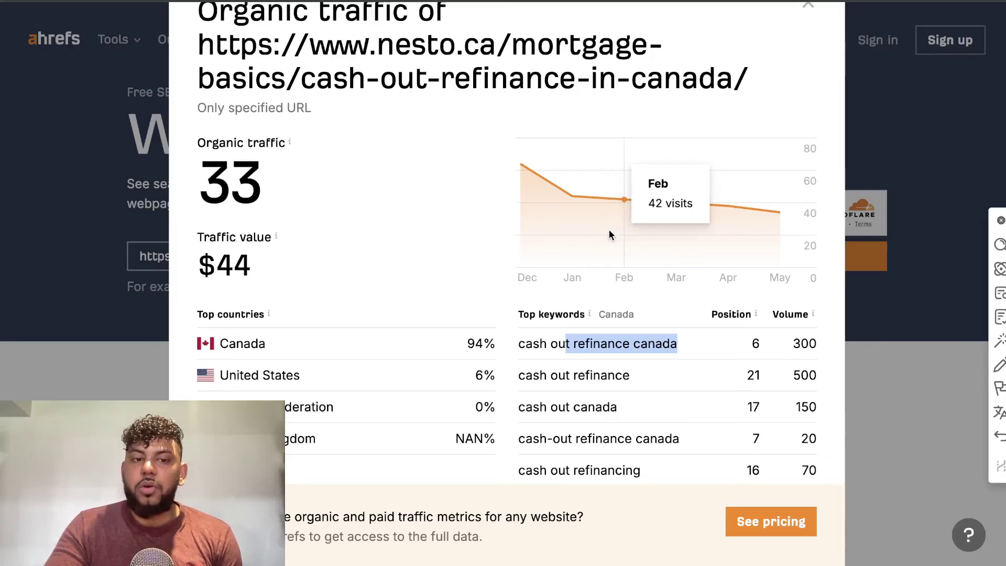
# Step: Close the traffic results, rerun the traffic check, and close it again
pyautogui.click(807, 8)
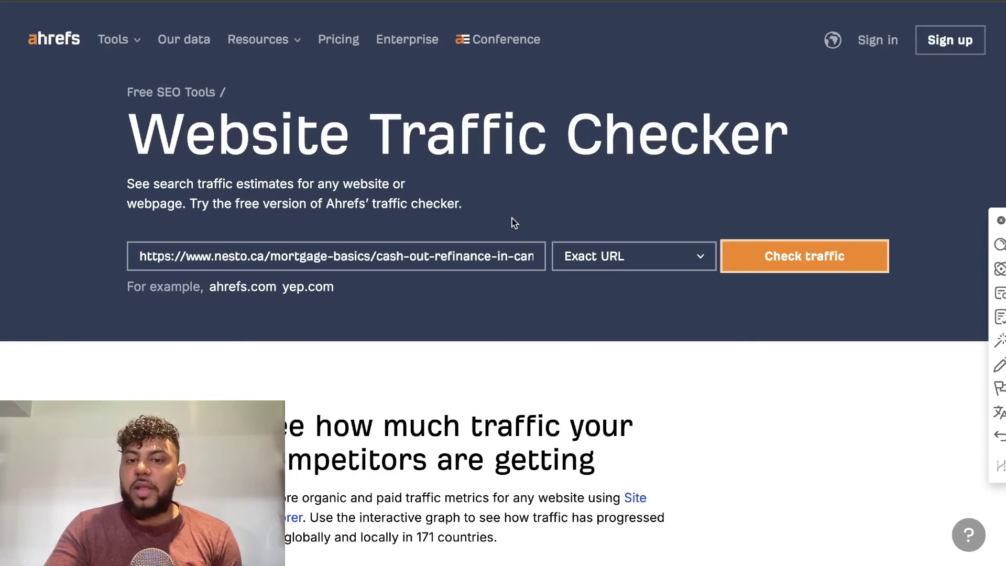
pyautogui.click(742, 262)
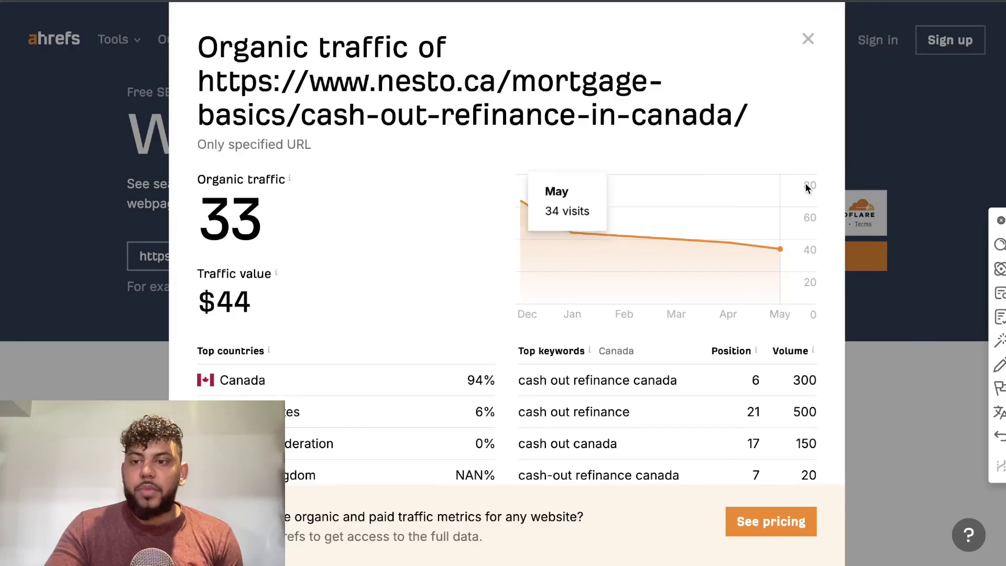
pyautogui.click(807, 38)
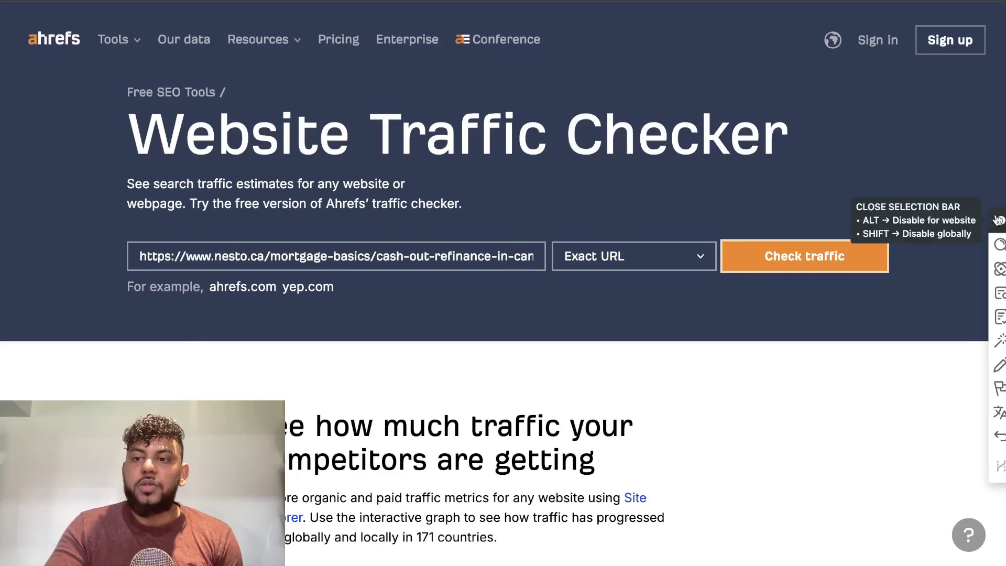